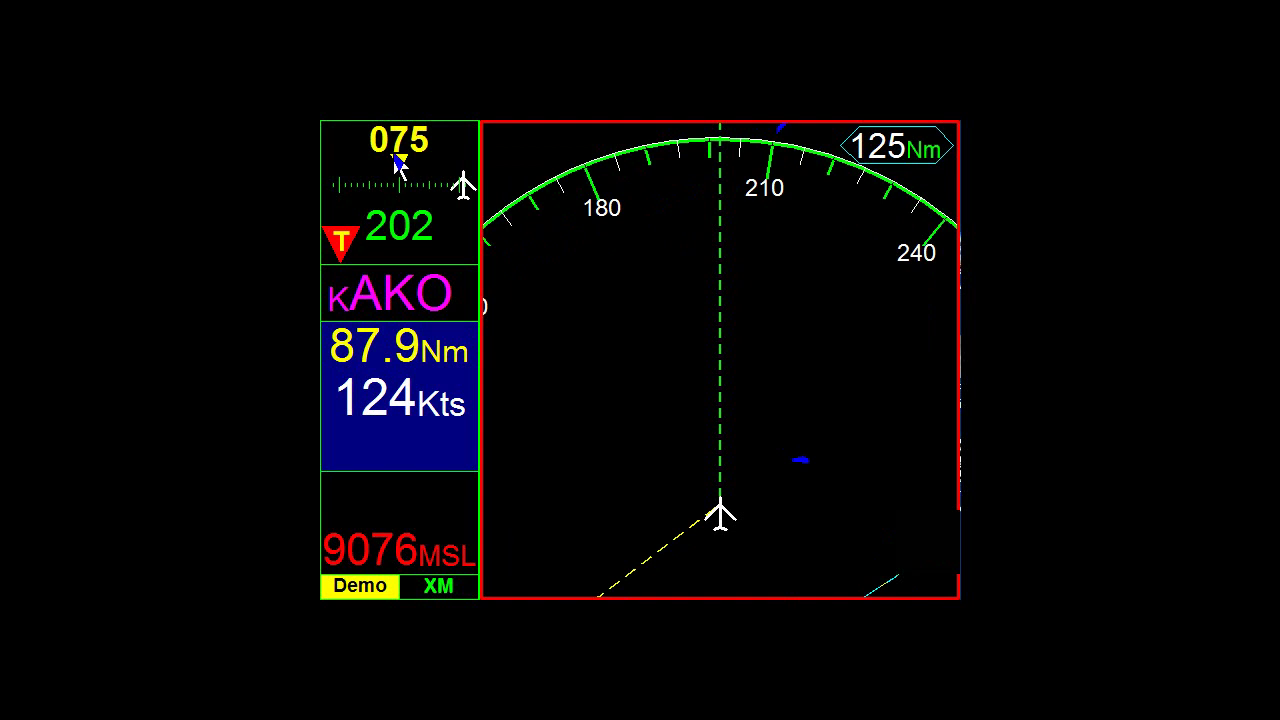
# - Set the heading bug to 074 so the aircraft tracks toward KAKO
pyautogui.scroll(1, 418, 157)
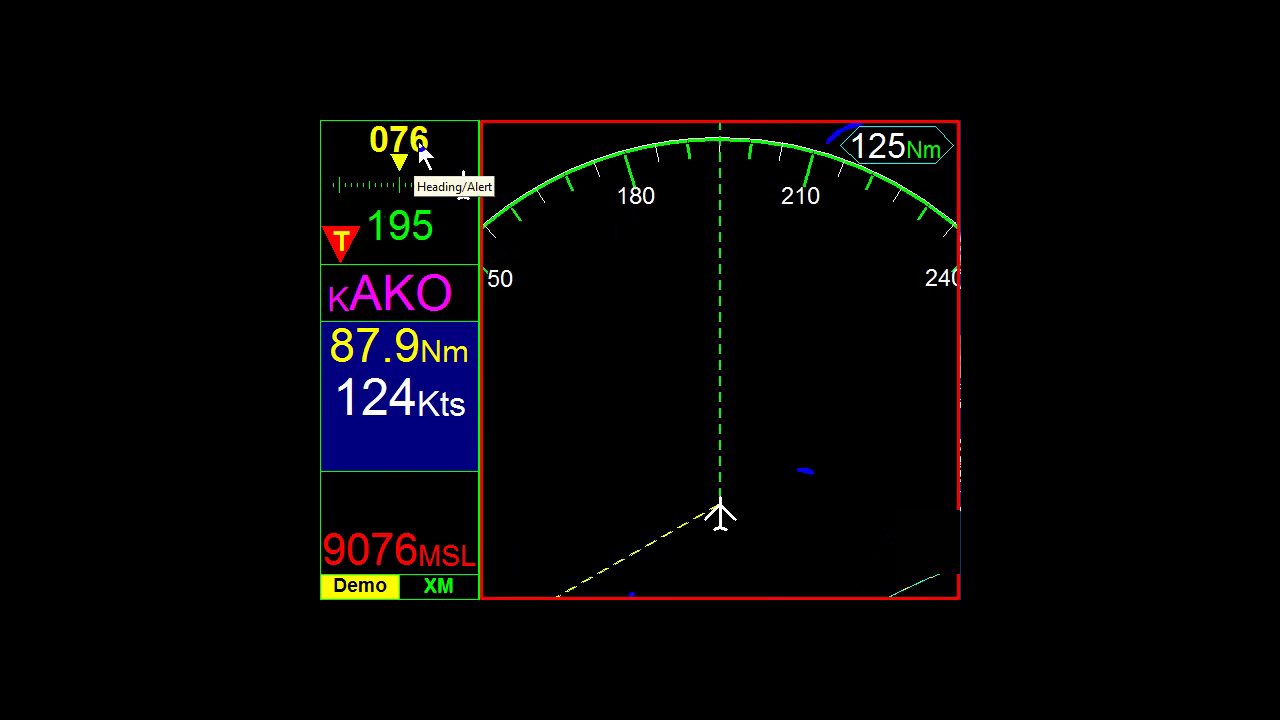
pyautogui.scroll(-2, 418, 157)
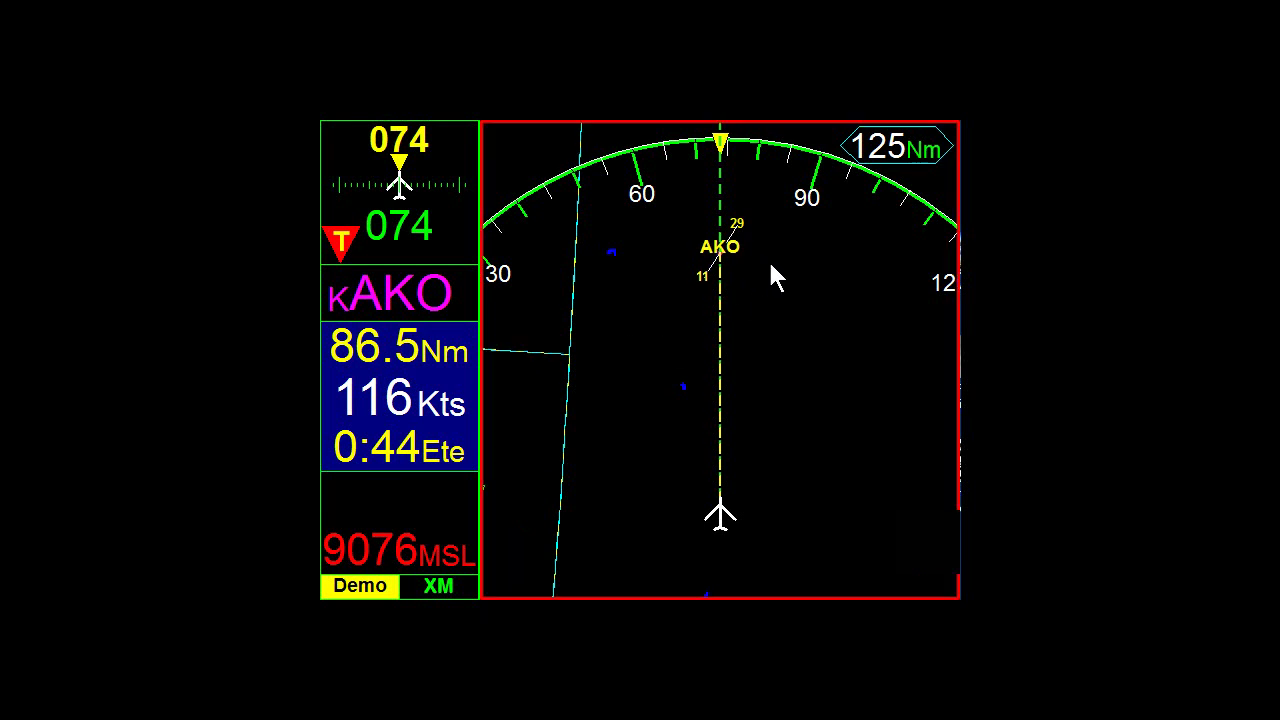
# - Mark the map point at 39:33:50, -103:13:39 and fly direct to it on bearing 097
pyautogui.click(829, 260)
pyautogui.moveTo(931, 540)
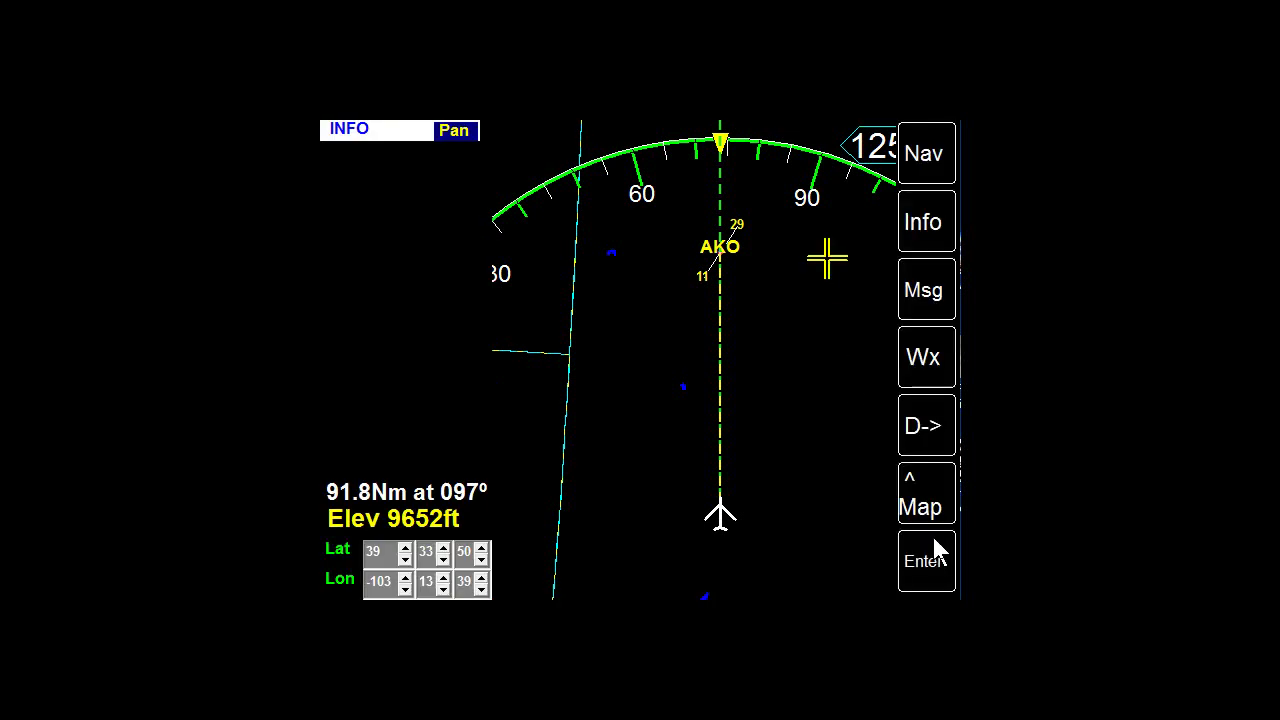
pyautogui.click(922, 448)
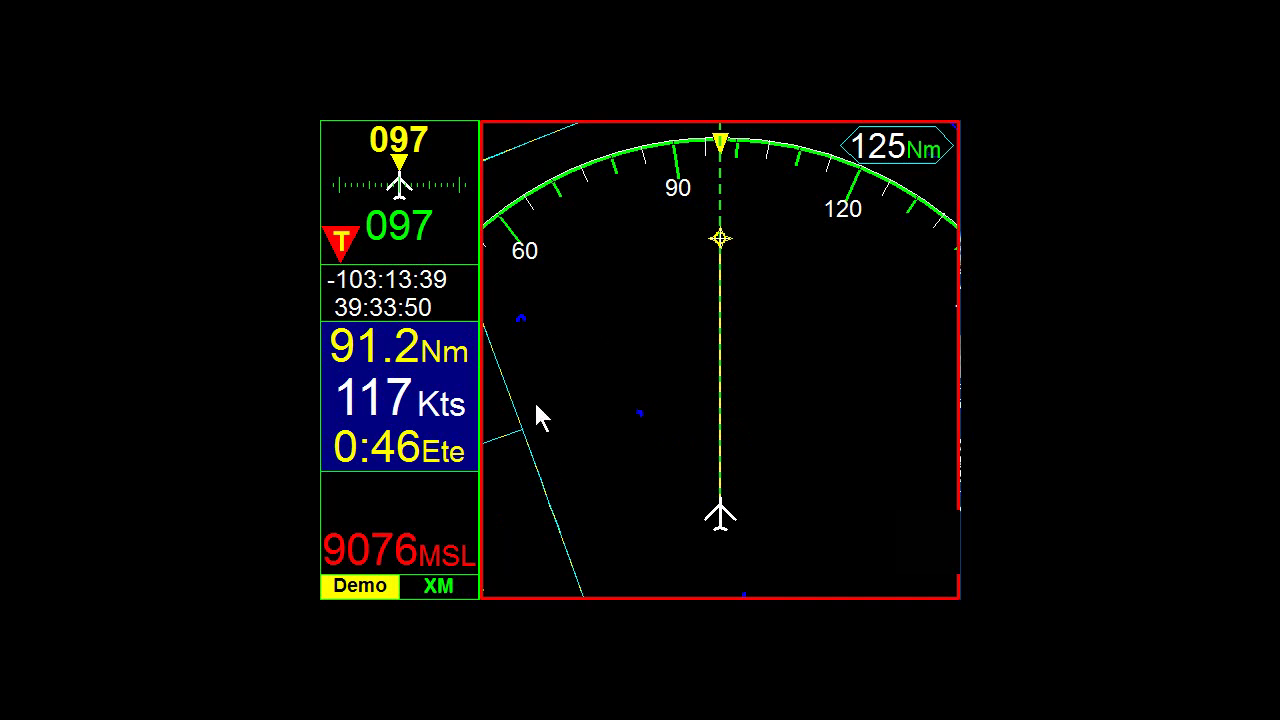
pyautogui.click(928, 562)
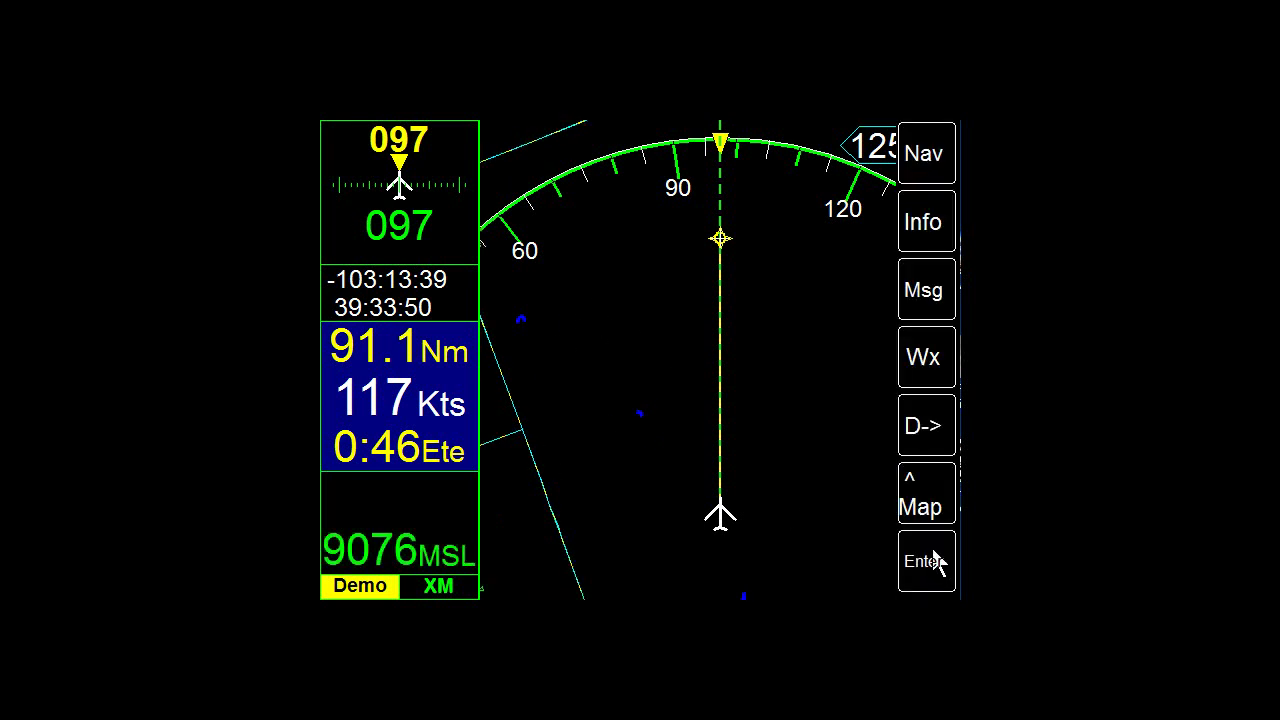
# - Cycle map layers through roads, airways, intersections and VORs, ending on Apt/Sua/Class airspace
pyautogui.click(925, 510)
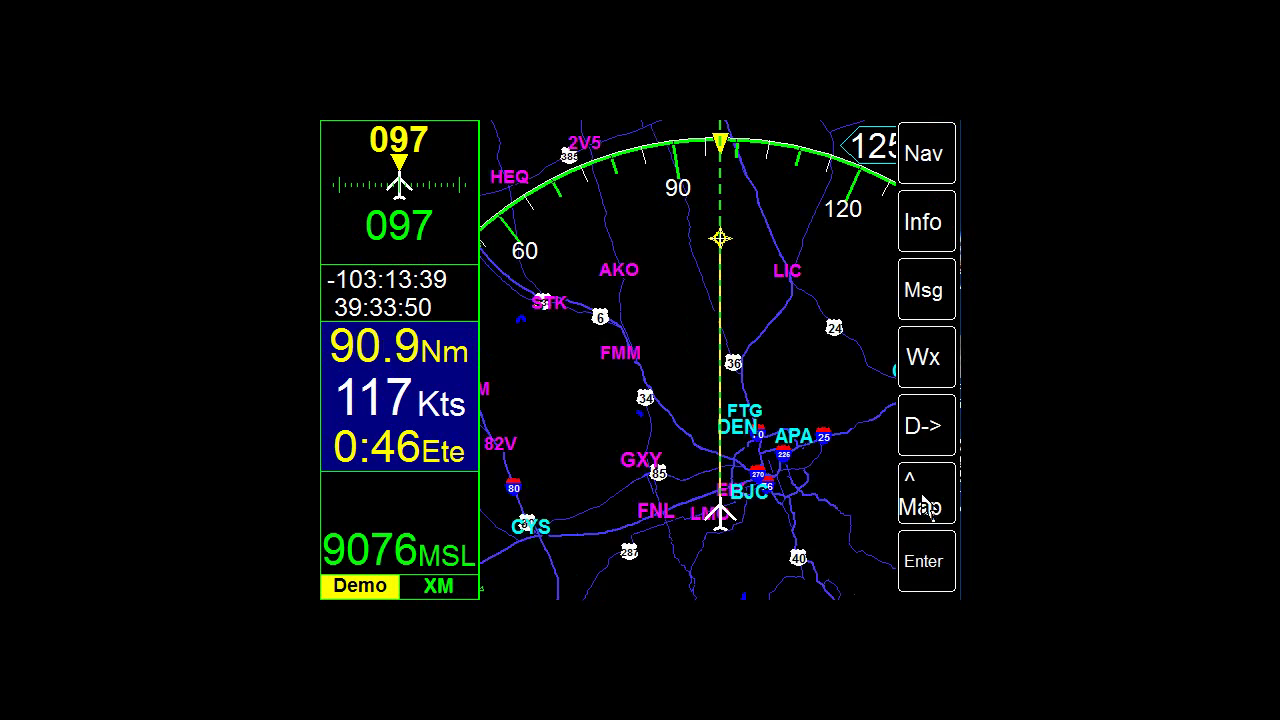
pyautogui.click(921, 505)
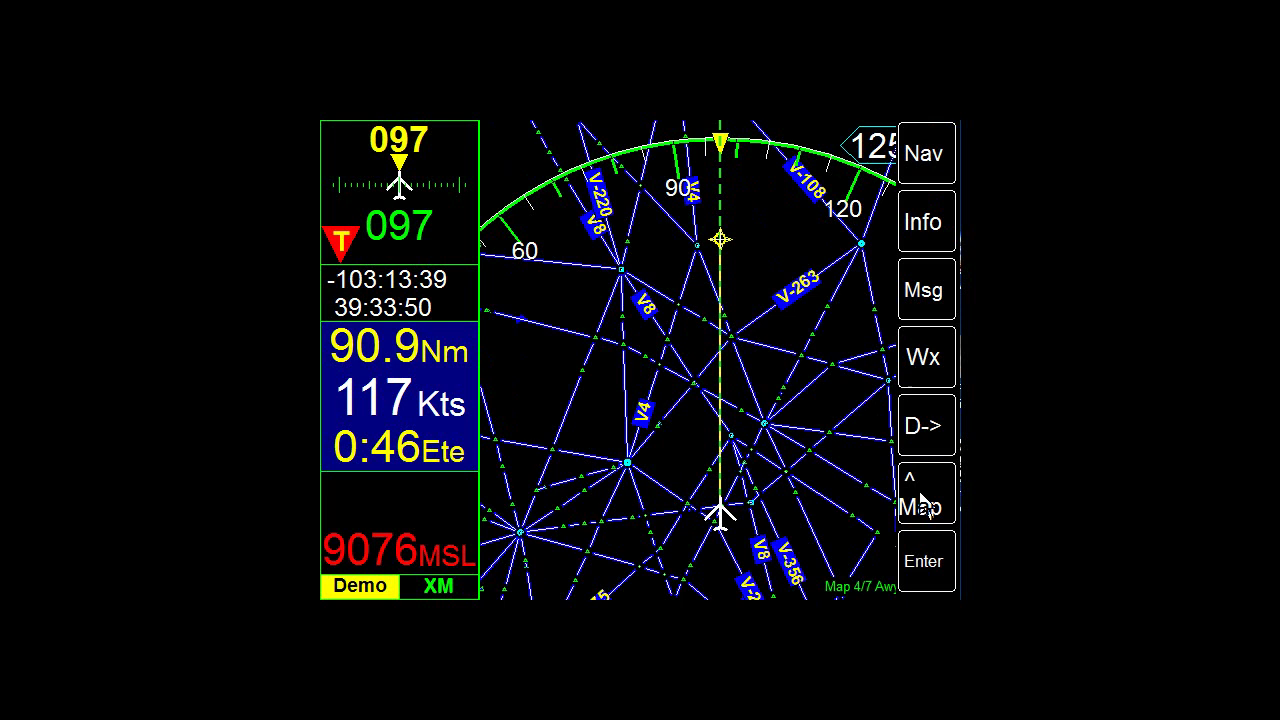
pyautogui.click(921, 505)
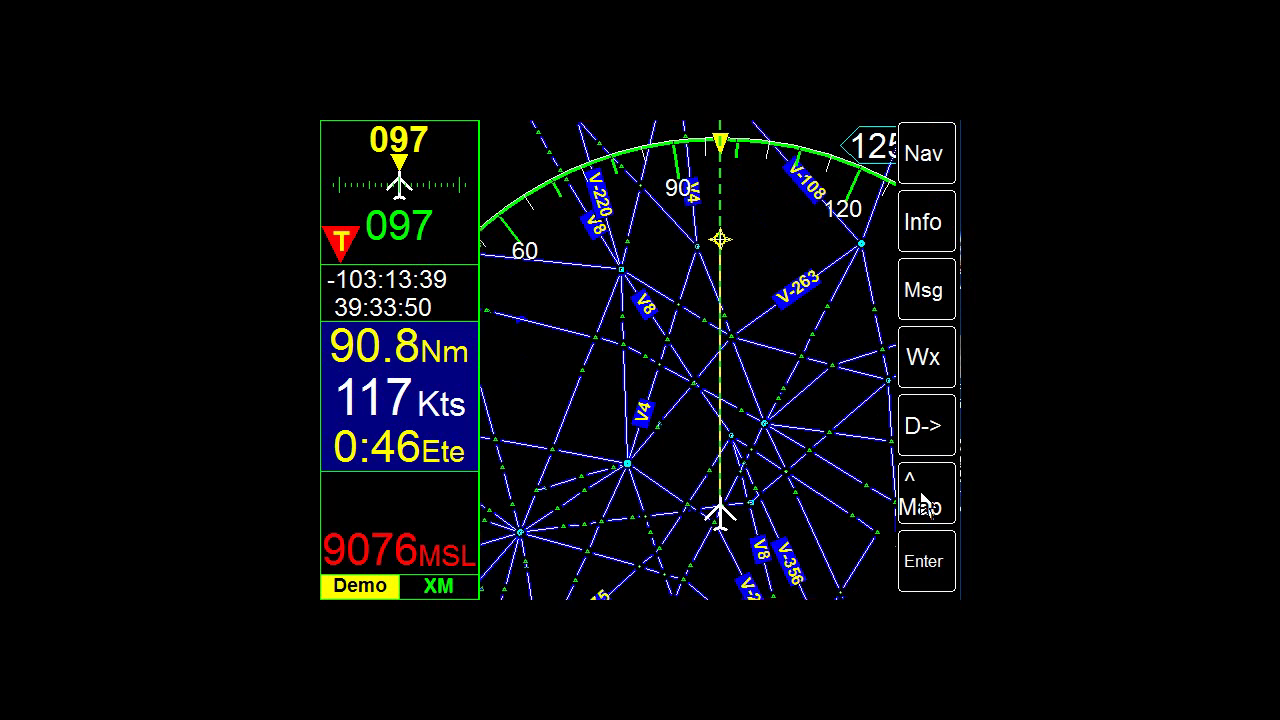
pyautogui.click(921, 505)
pyautogui.click(921, 505)
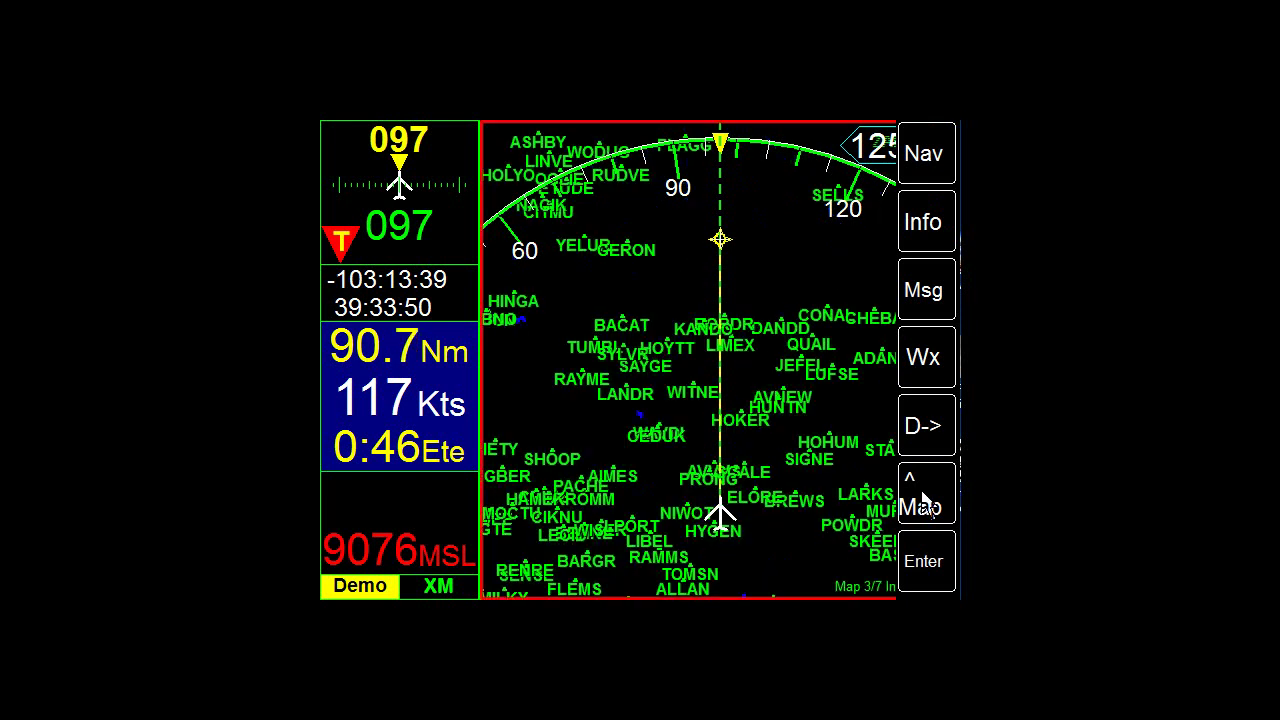
pyautogui.click(921, 505)
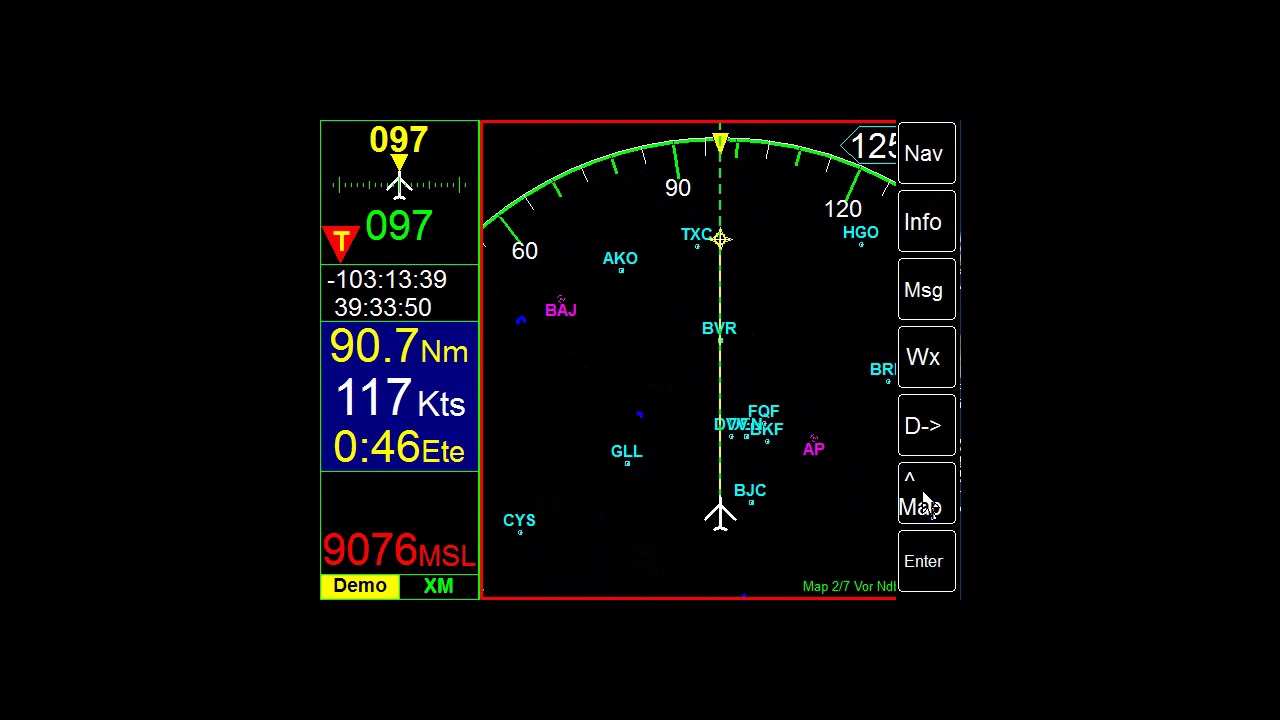
pyautogui.click(922, 497)
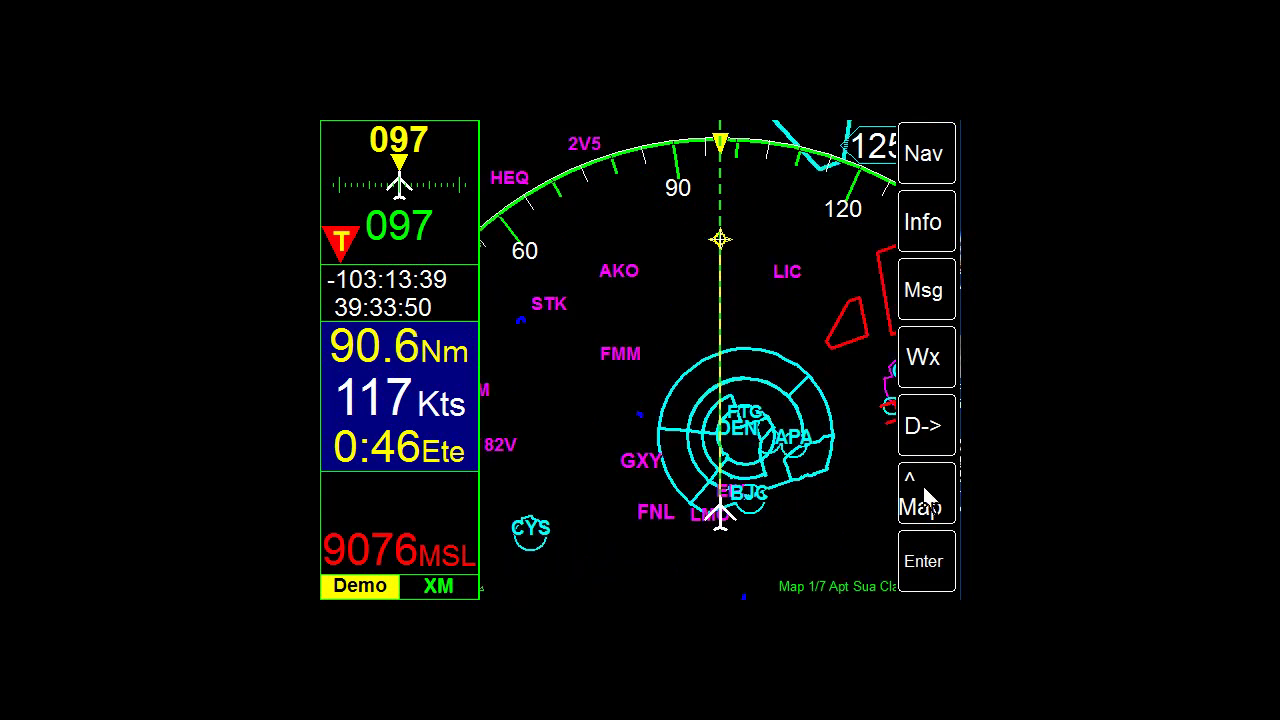
pyautogui.click(922, 490)
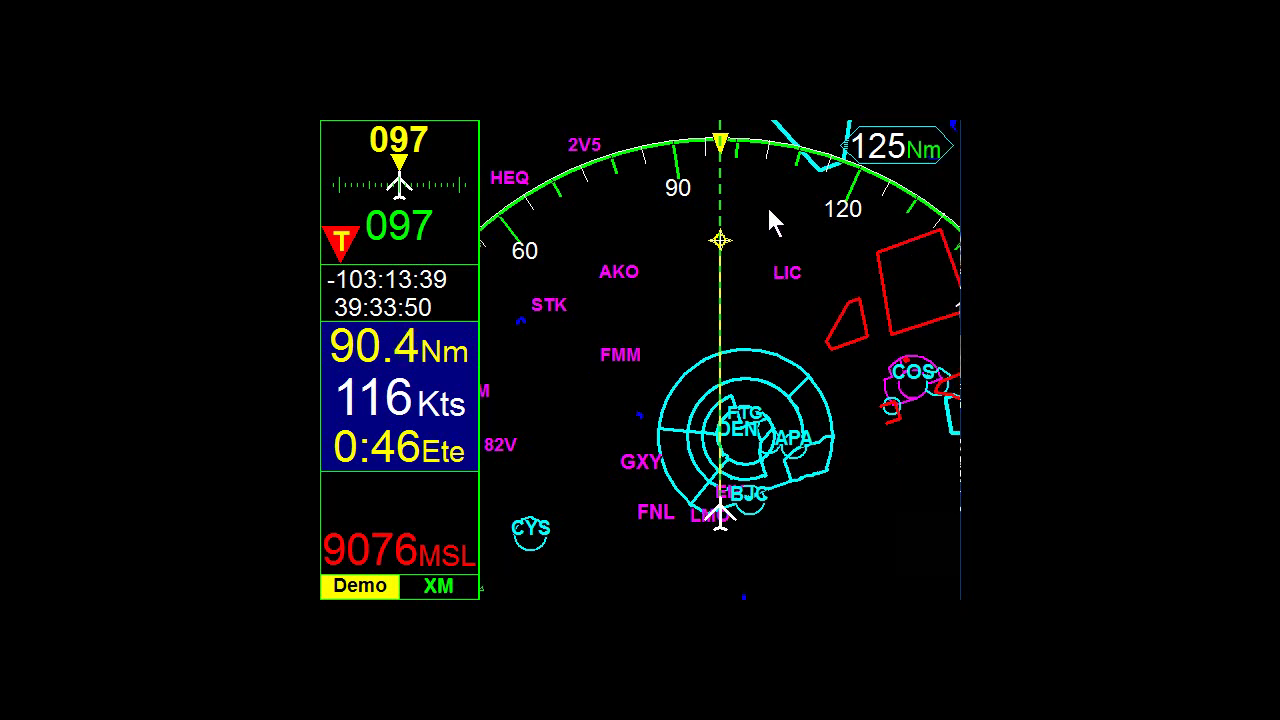
# - Zoom the map between 50 and 100 Nm, settle on 60 Nm, and inspect a Denver class B sector
pyautogui.click(860, 150)
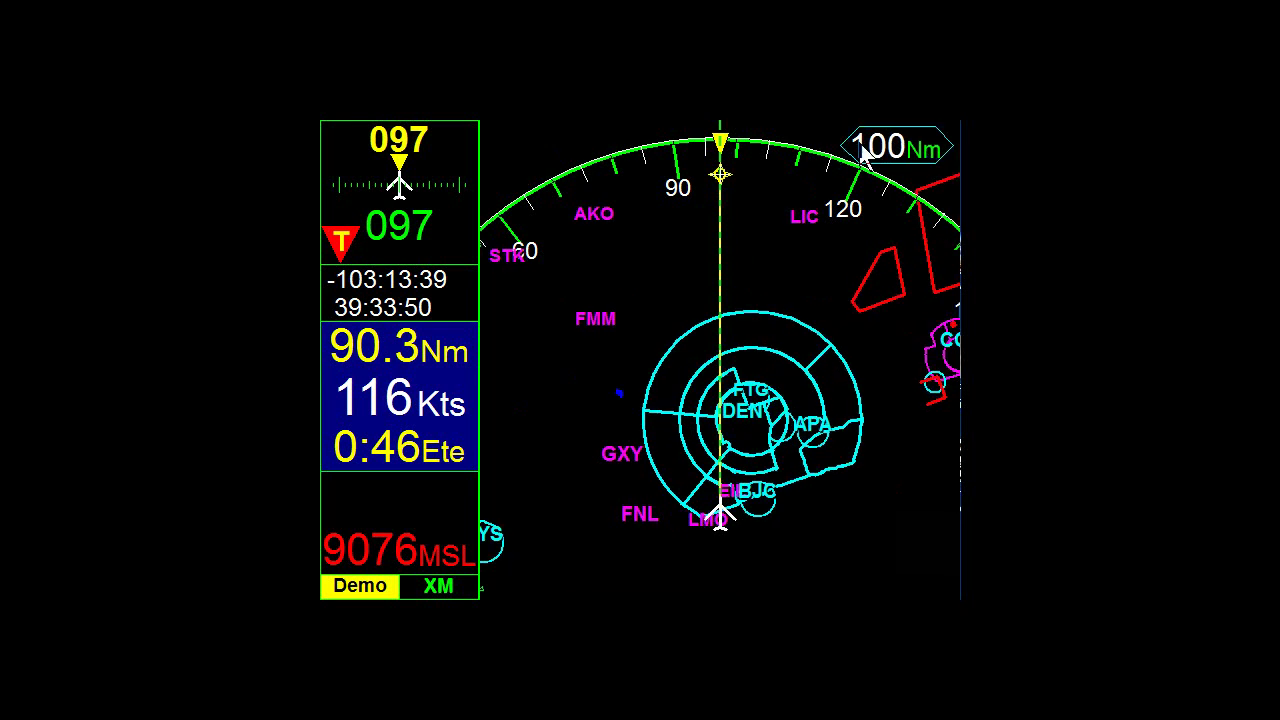
pyautogui.click(861, 150)
pyautogui.click(862, 150)
pyautogui.click(862, 150)
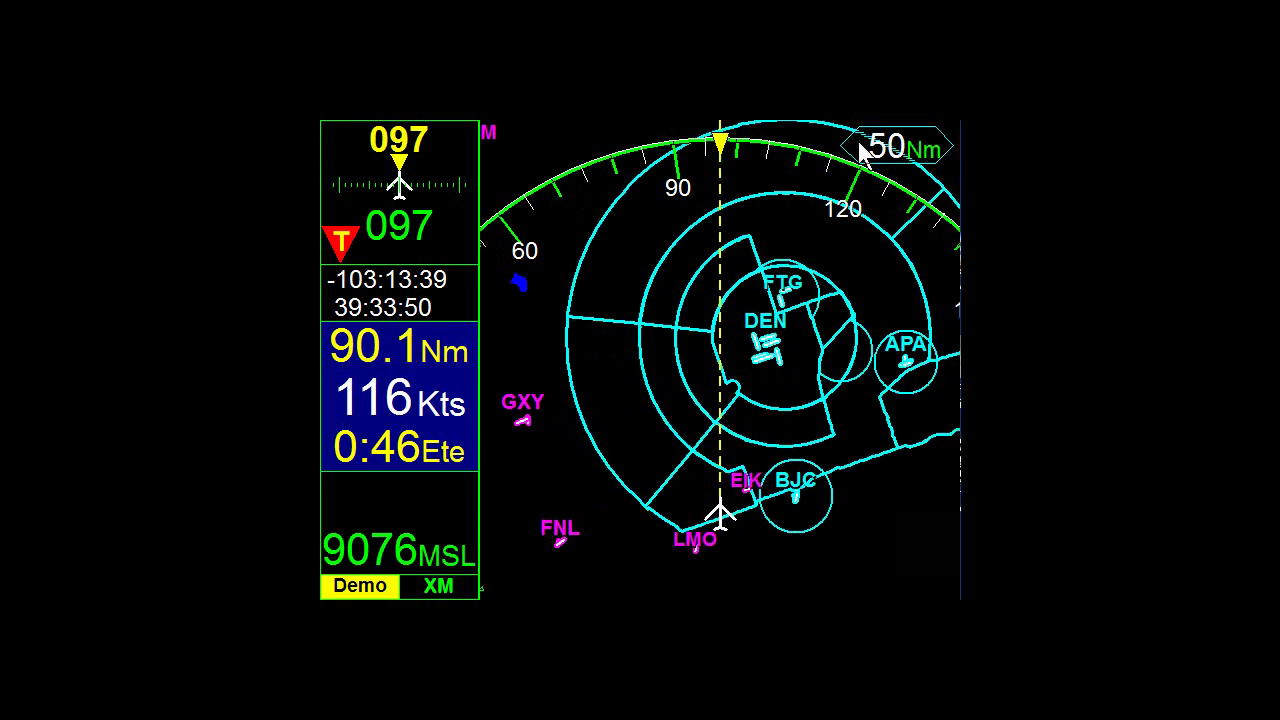
pyautogui.click(936, 152)
pyautogui.click(940, 152)
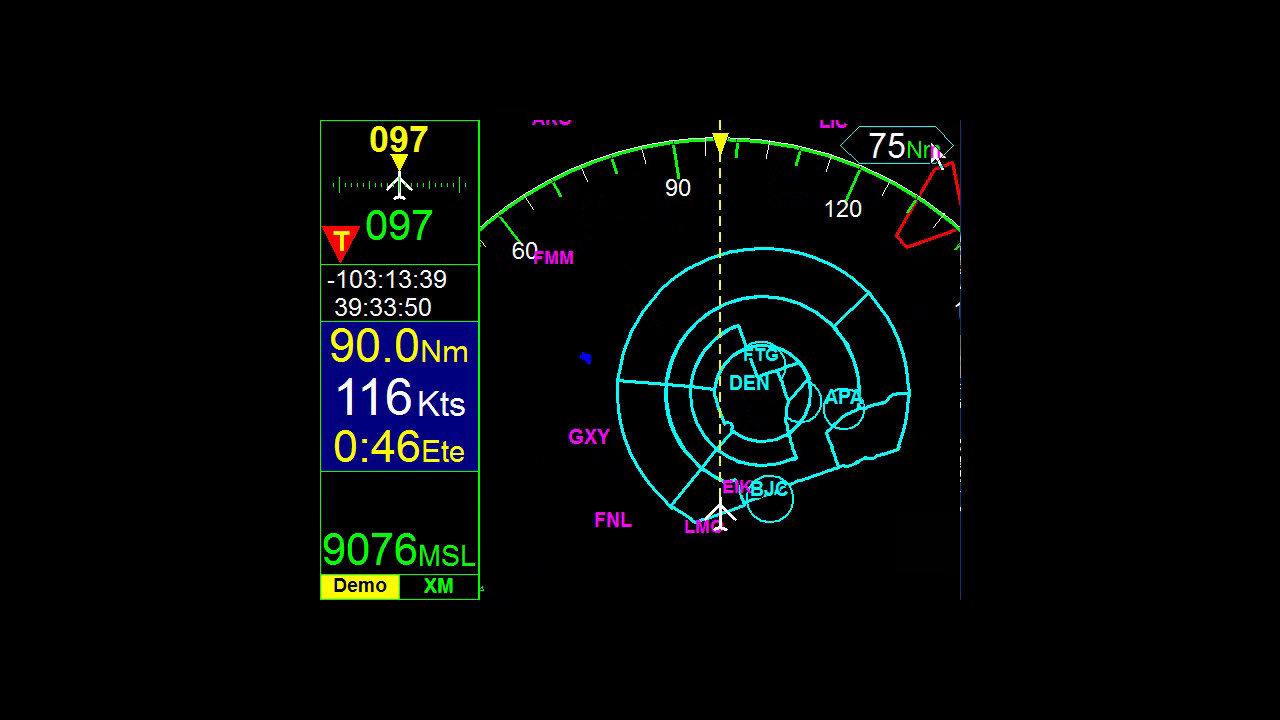
pyautogui.click(940, 152)
pyautogui.click(930, 152)
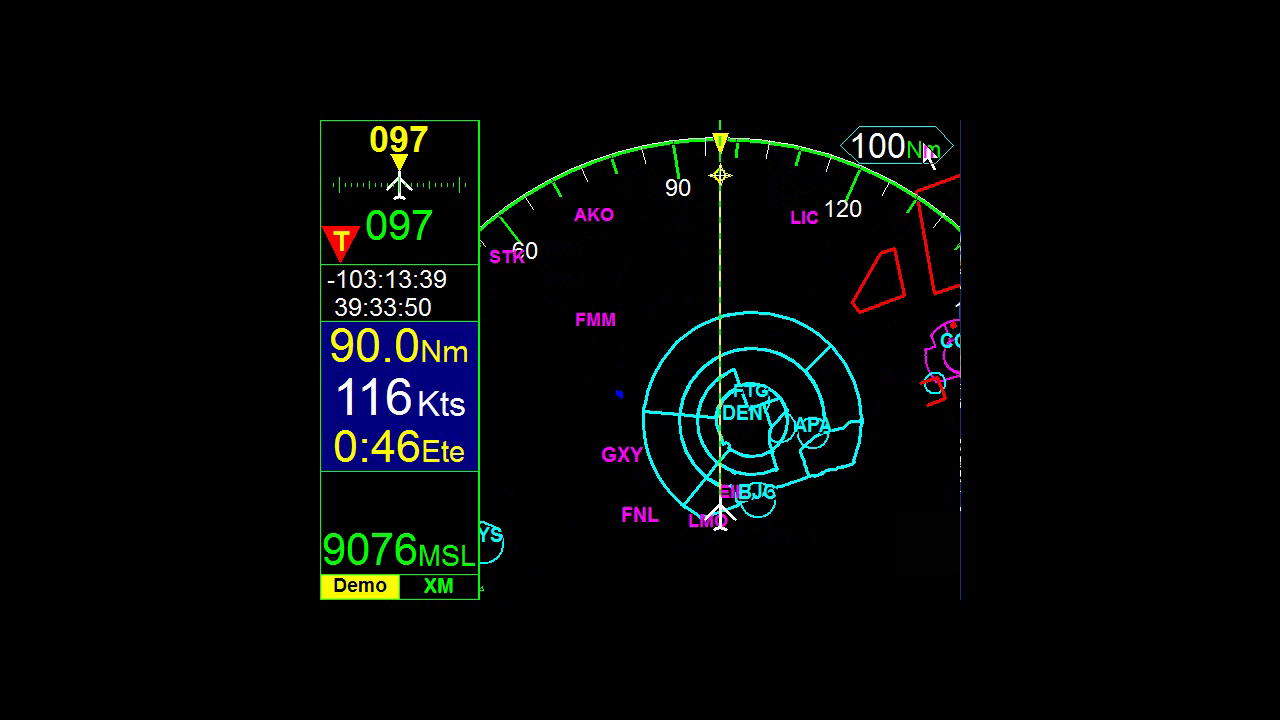
pyautogui.click(868, 152)
pyautogui.click(868, 152)
pyautogui.click(868, 152)
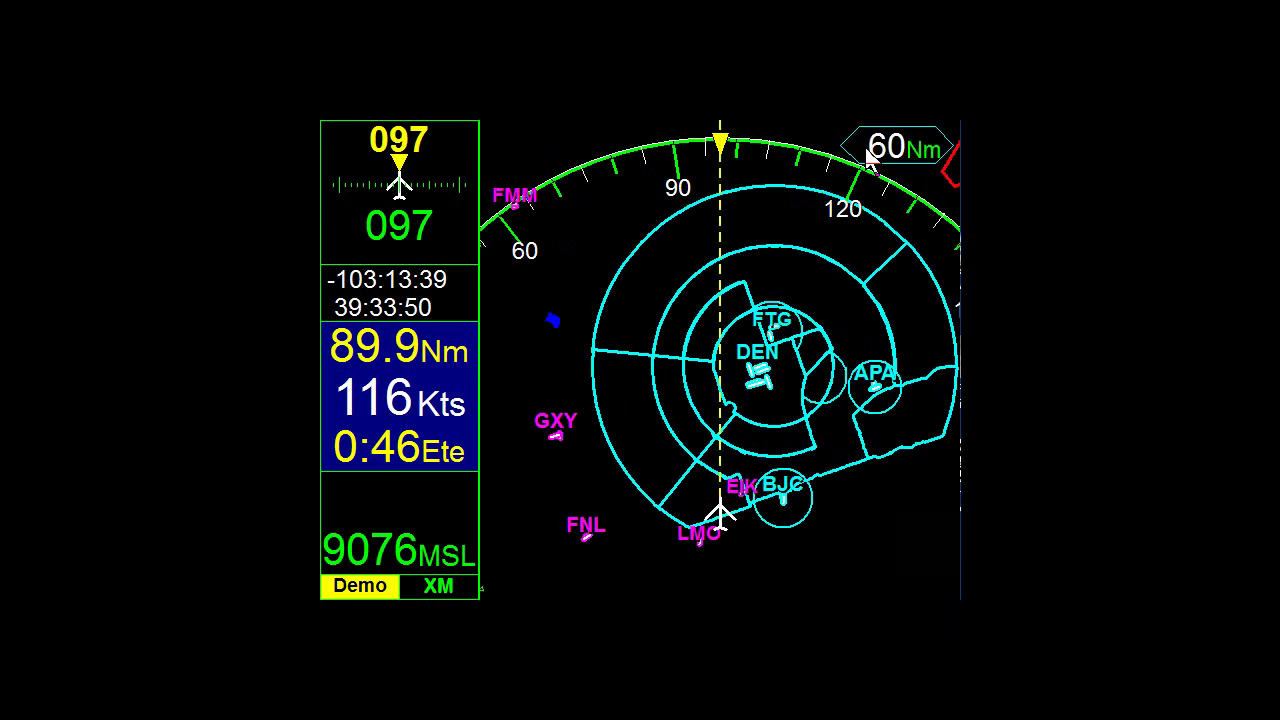
pyautogui.click(634, 402)
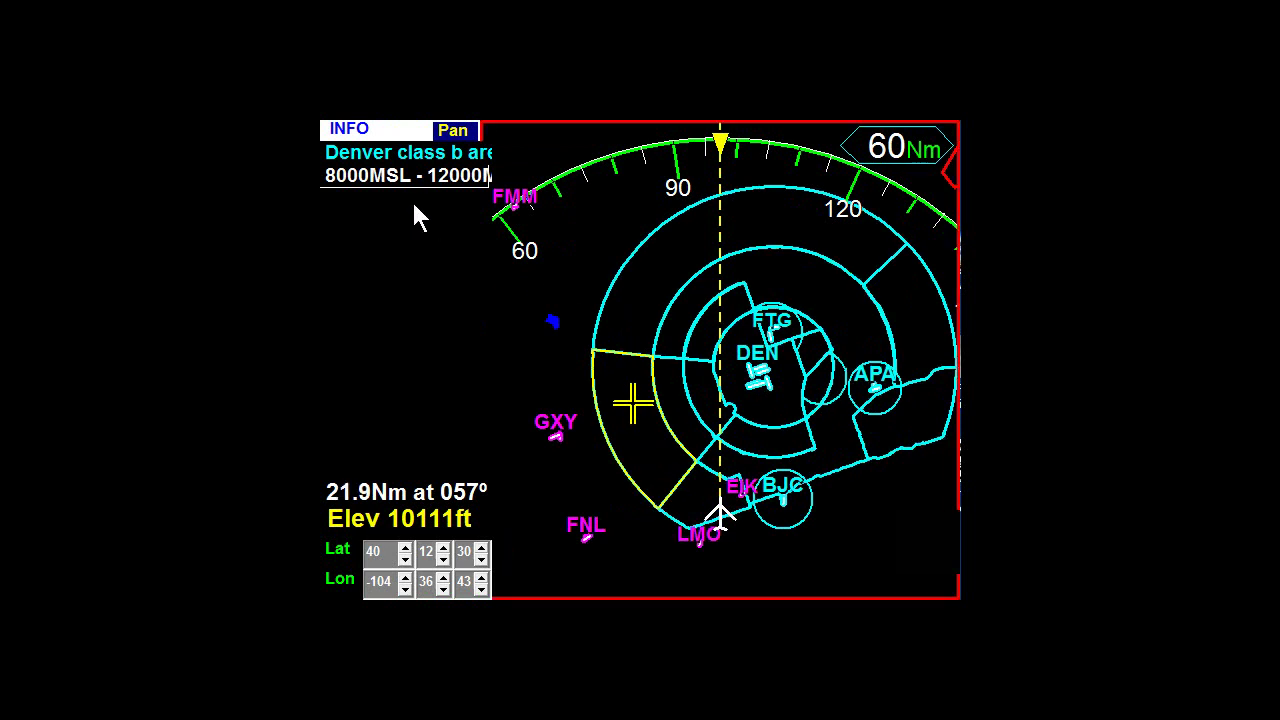
# - Check the Denver class B sectors and airport GXY details, then go direct to KGXY
pyautogui.click(650, 262)
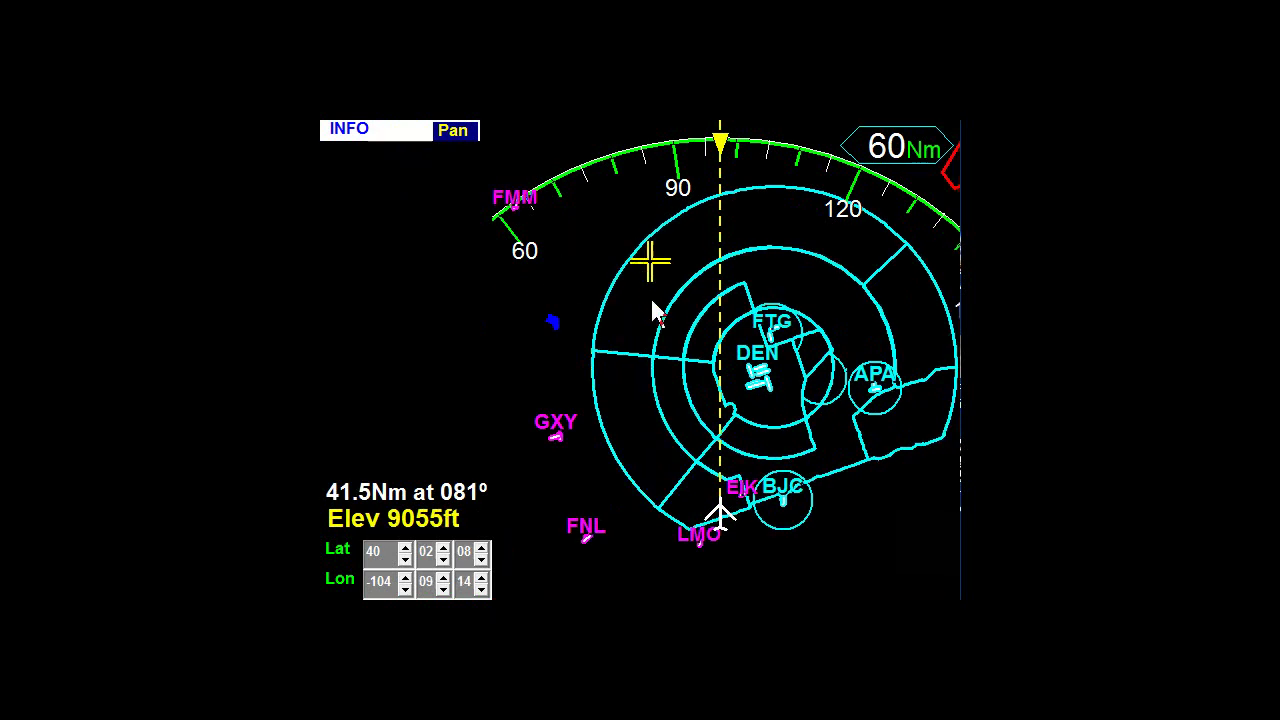
pyautogui.click(650, 294)
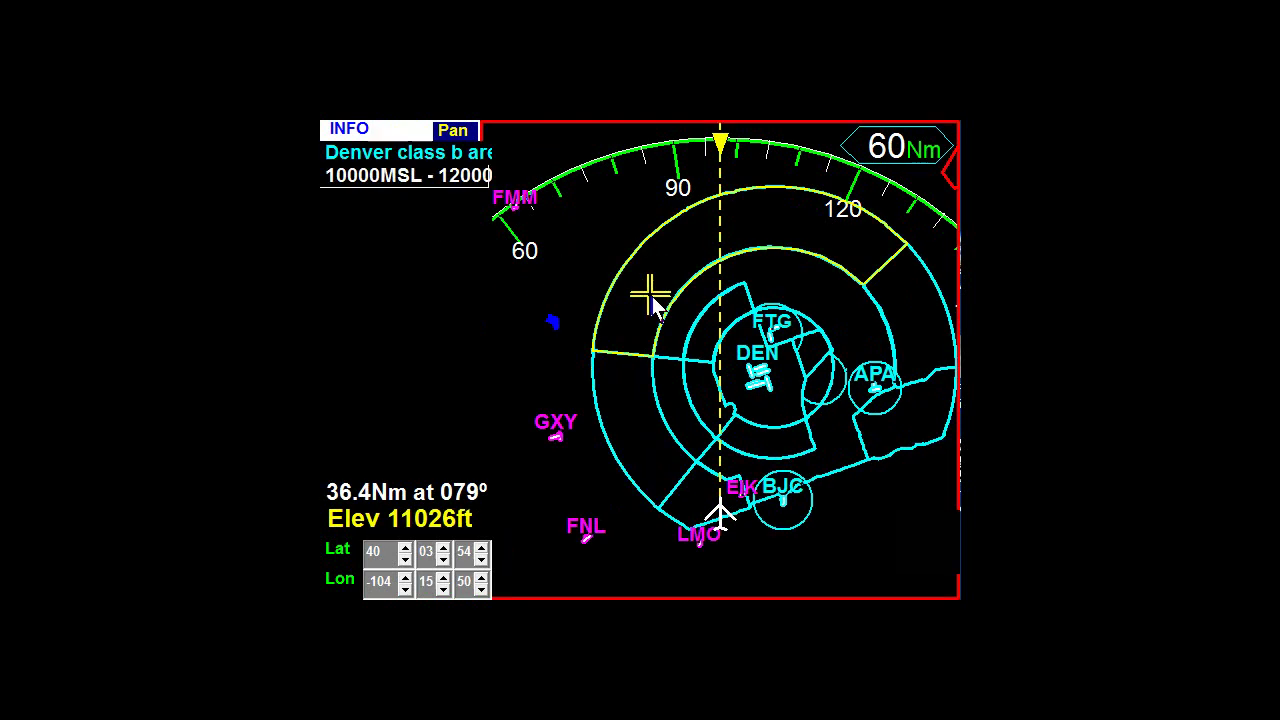
pyautogui.click(557, 436)
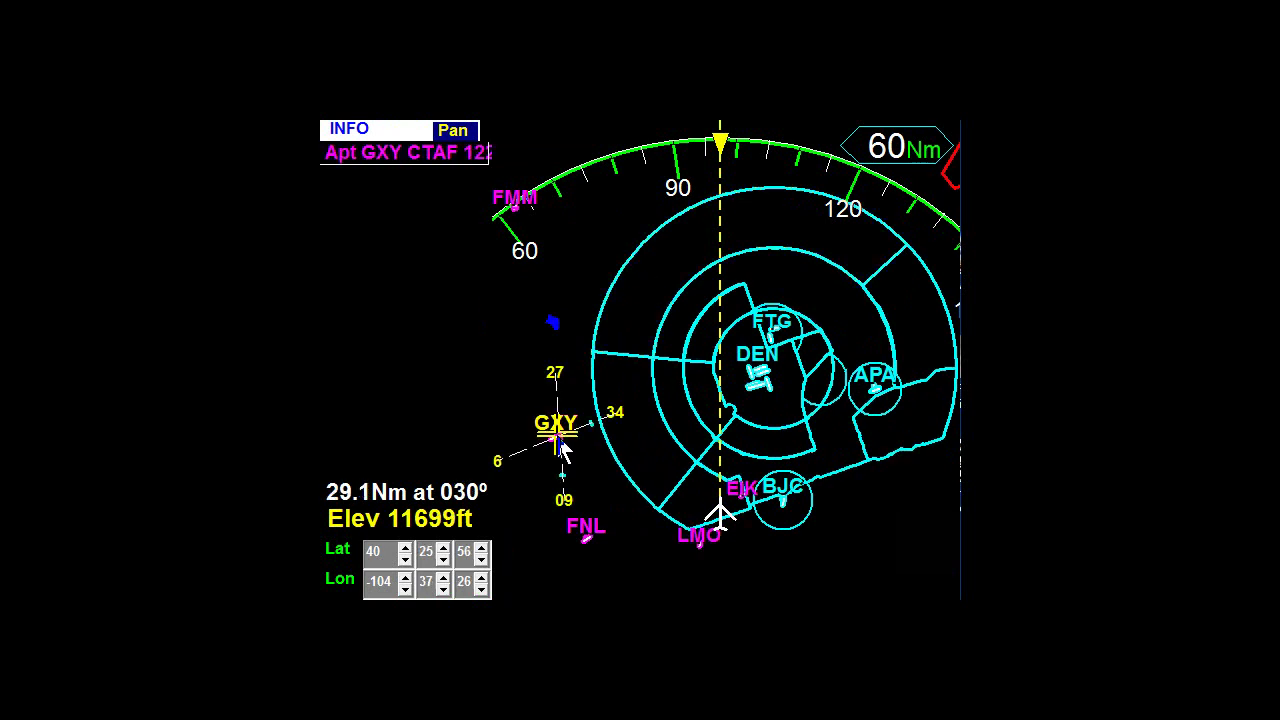
pyautogui.moveTo(936, 539)
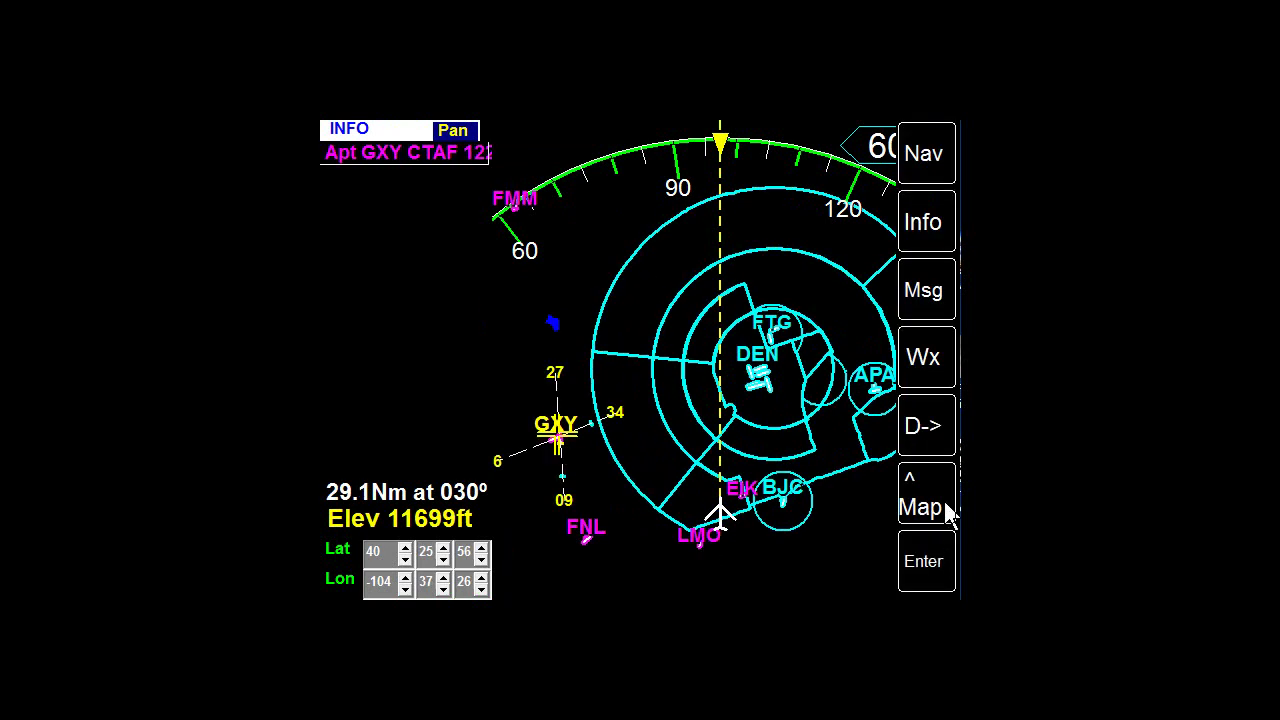
pyautogui.click(926, 445)
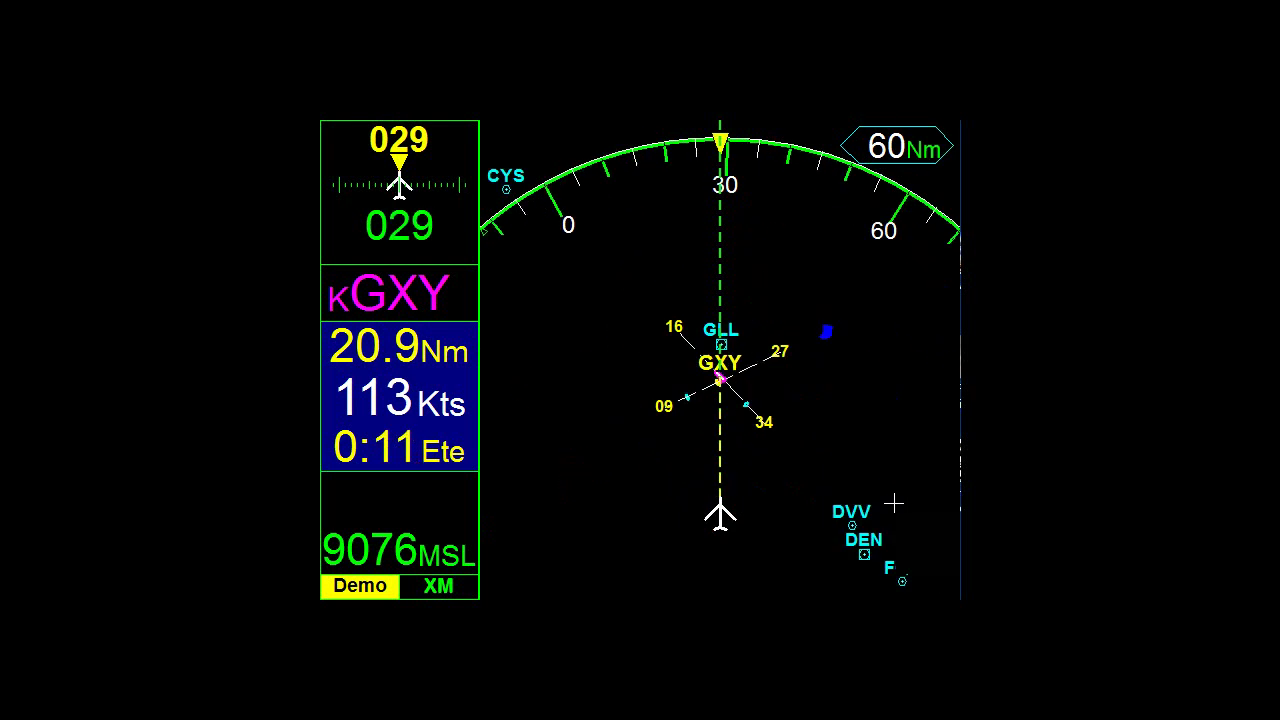
# - Widen the map range to 85 Nm and turn on the NEXRAD weather radar overlay
pyautogui.click(938, 152)
pyautogui.click(940, 155)
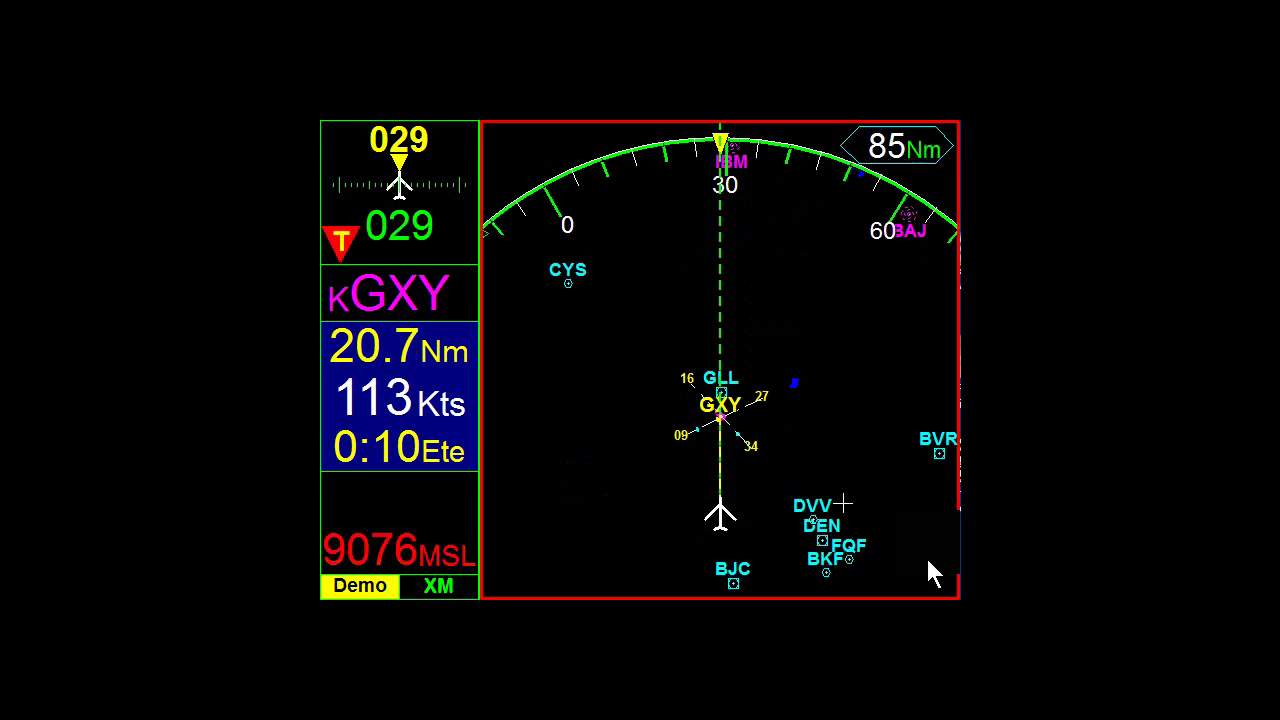
pyautogui.click(928, 562)
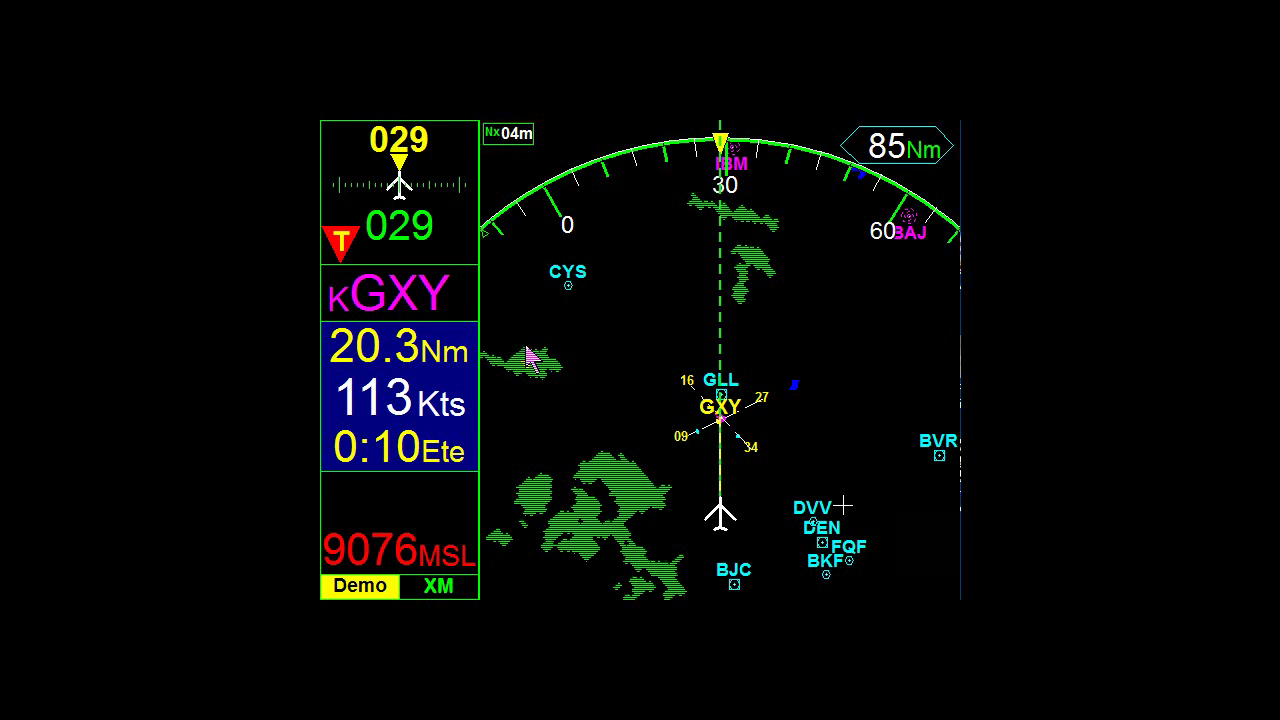
# - Cycle weather overlays through ceilings, winds, temperature, lightning and cloud tops to Winds FL60
pyautogui.click(928, 543)
pyautogui.click(930, 560)
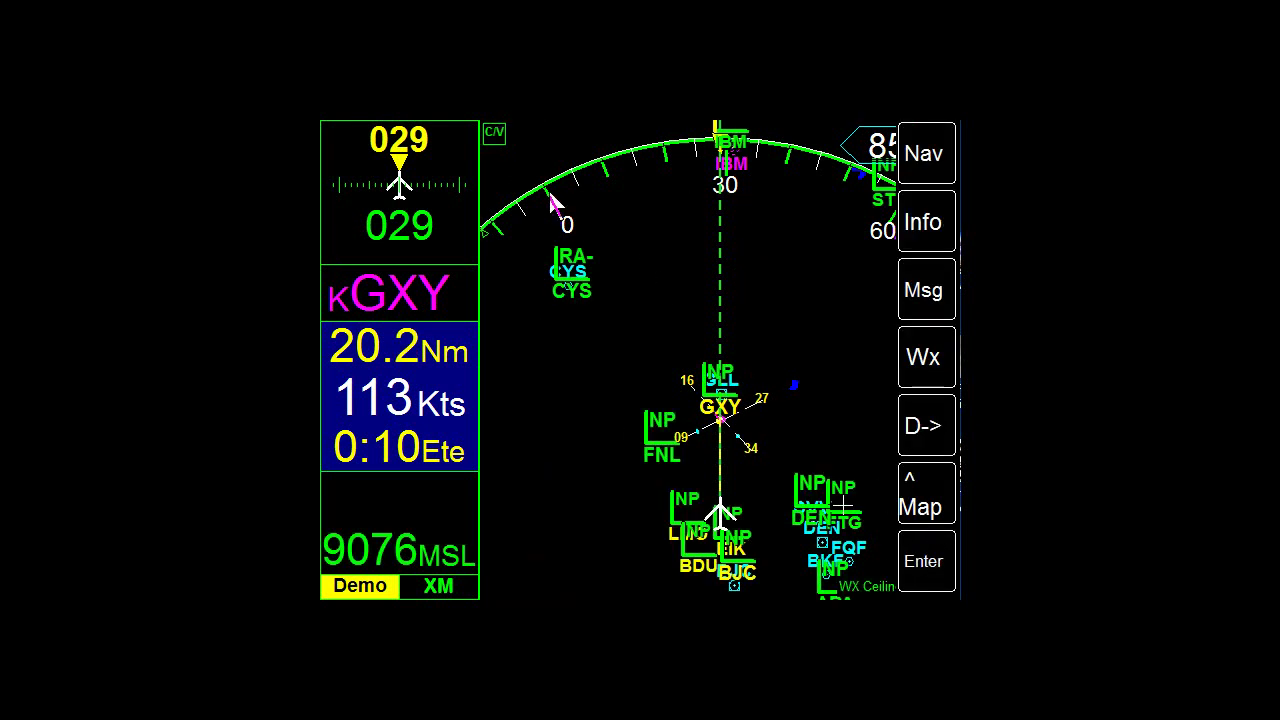
pyautogui.click(930, 572)
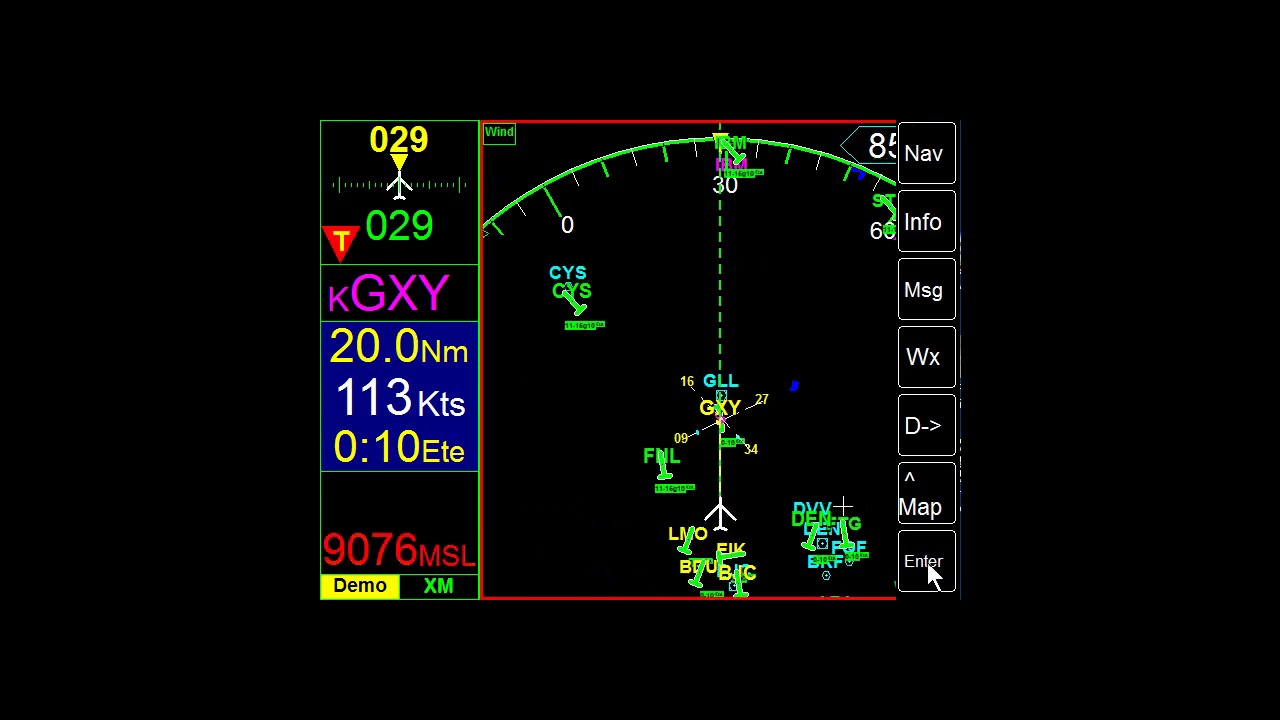
pyautogui.click(930, 572)
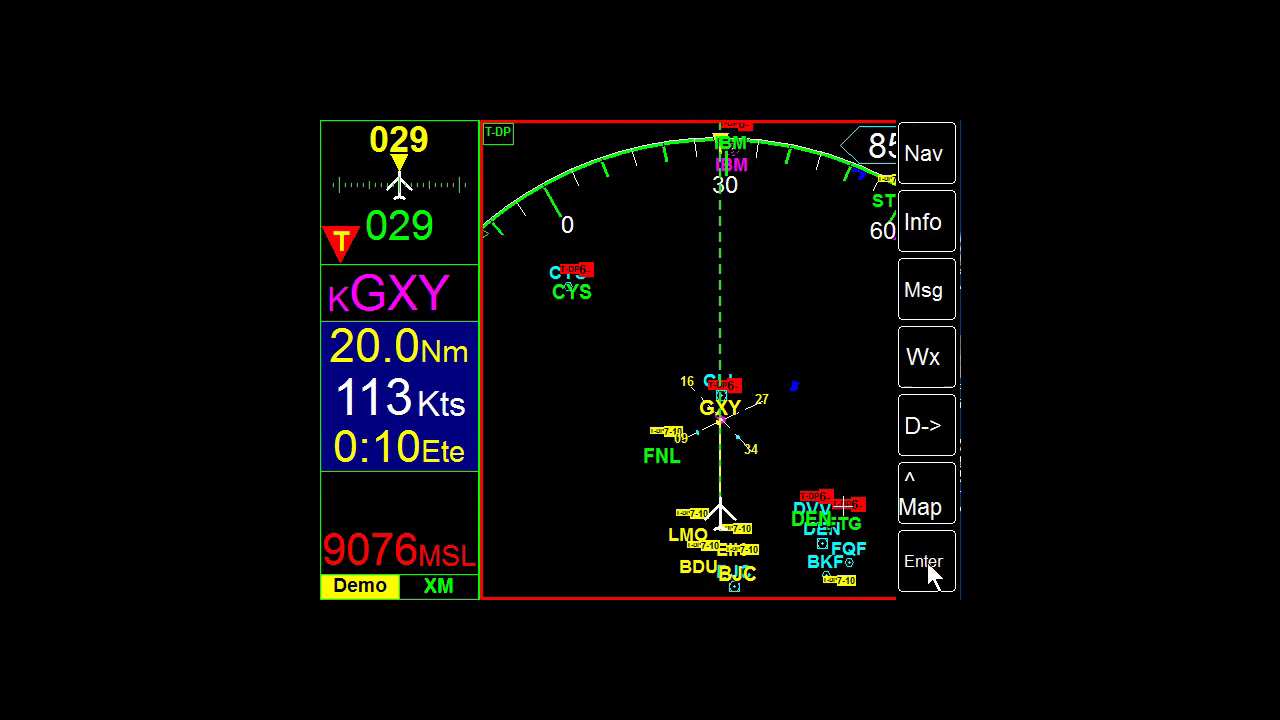
pyautogui.click(930, 572)
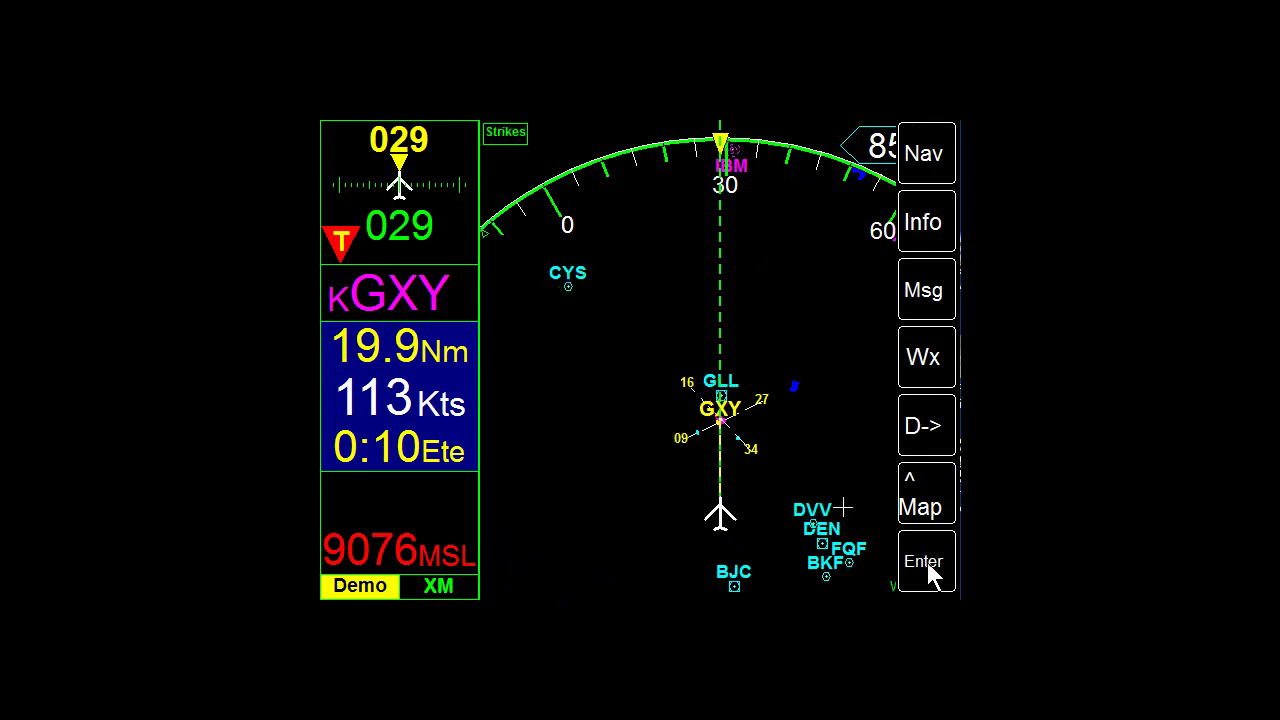
pyautogui.click(930, 572)
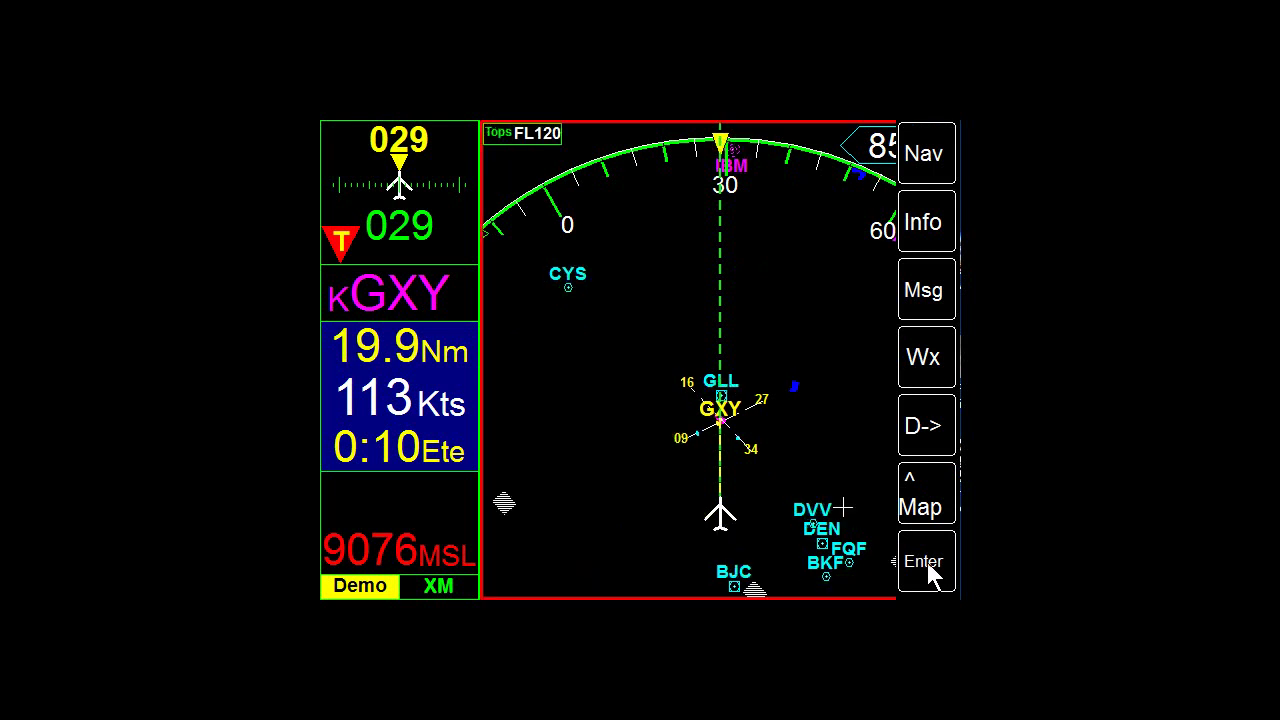
pyautogui.click(930, 572)
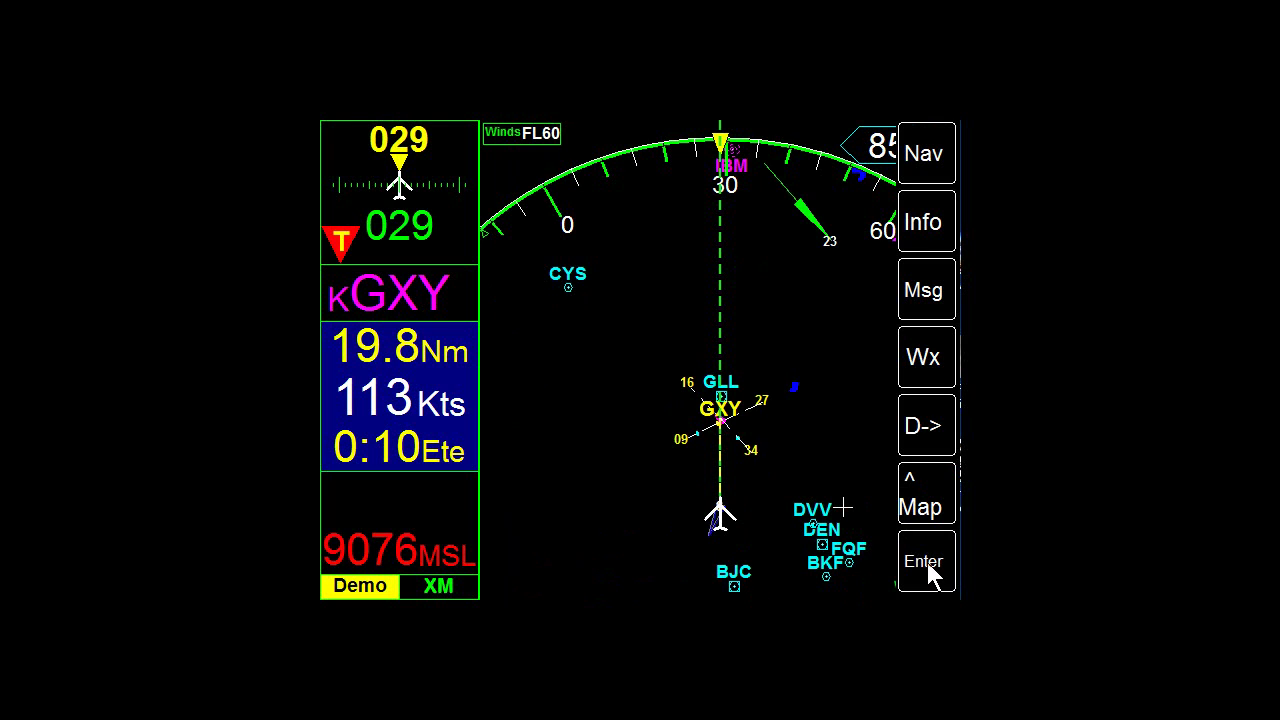
# - Switch to infrared satellite imagery, then turn the weather overlay off
pyautogui.click(930, 572)
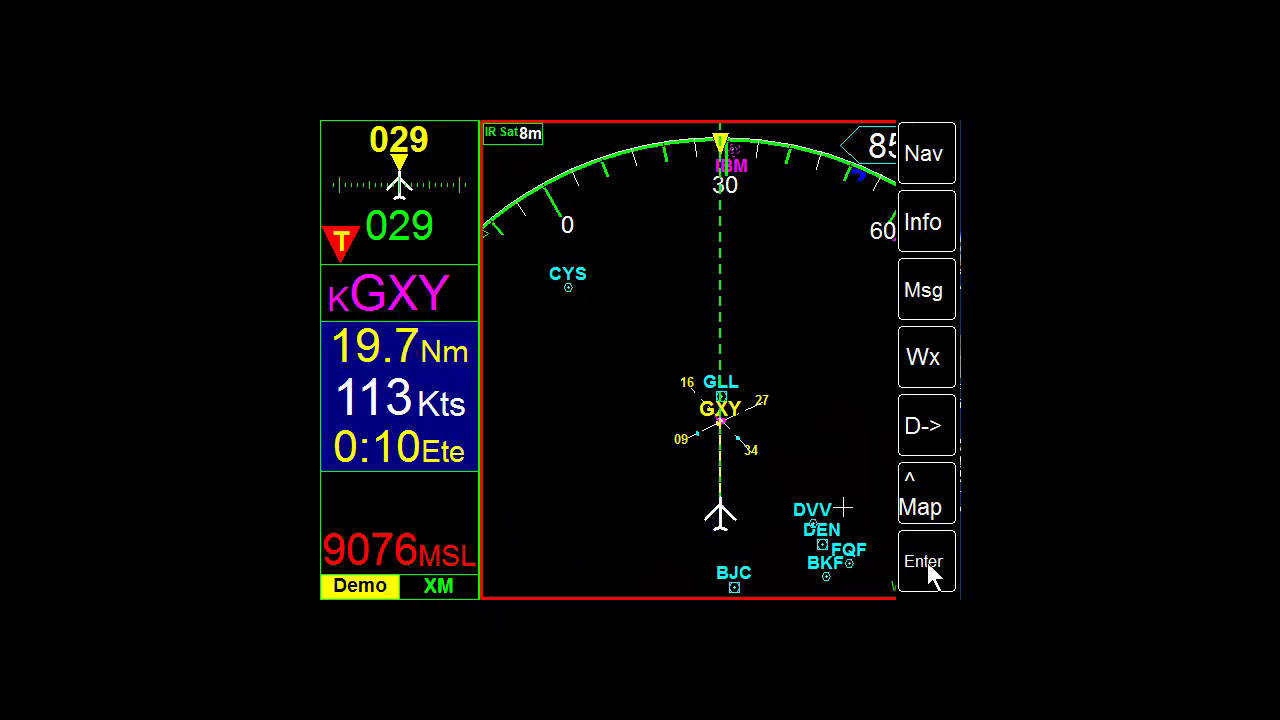
pyautogui.click(925, 565)
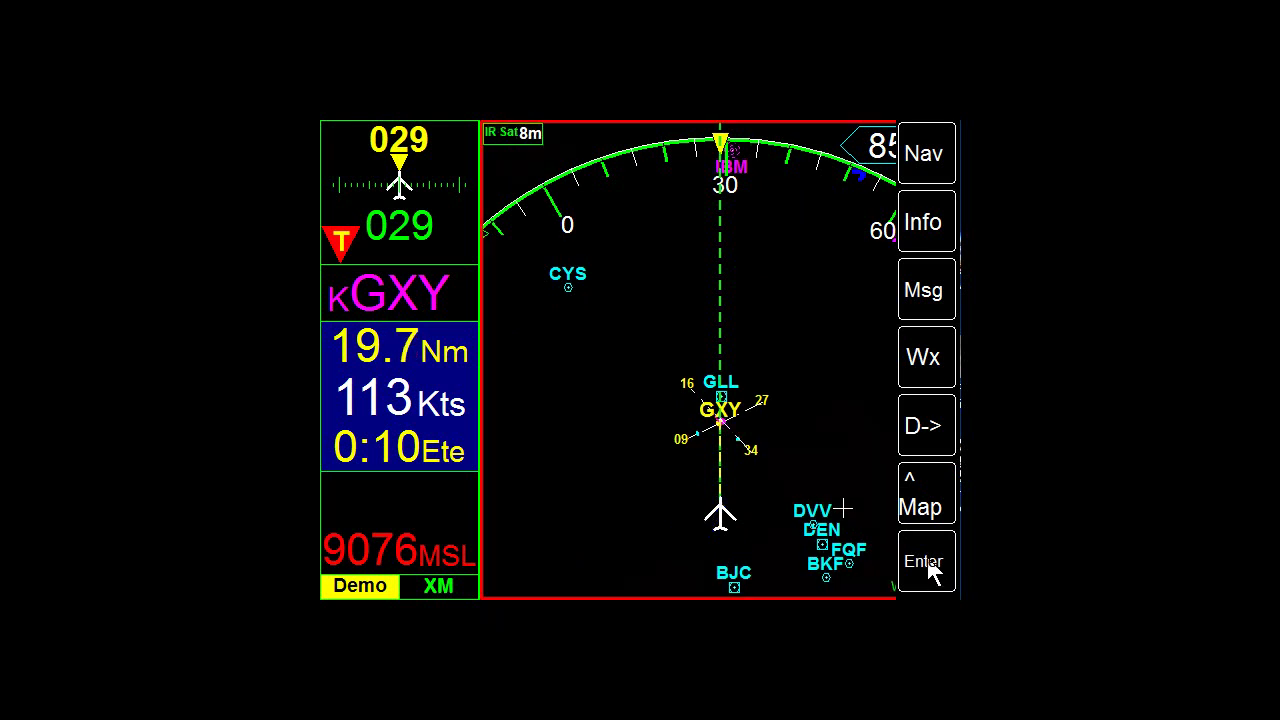
pyautogui.click(930, 568)
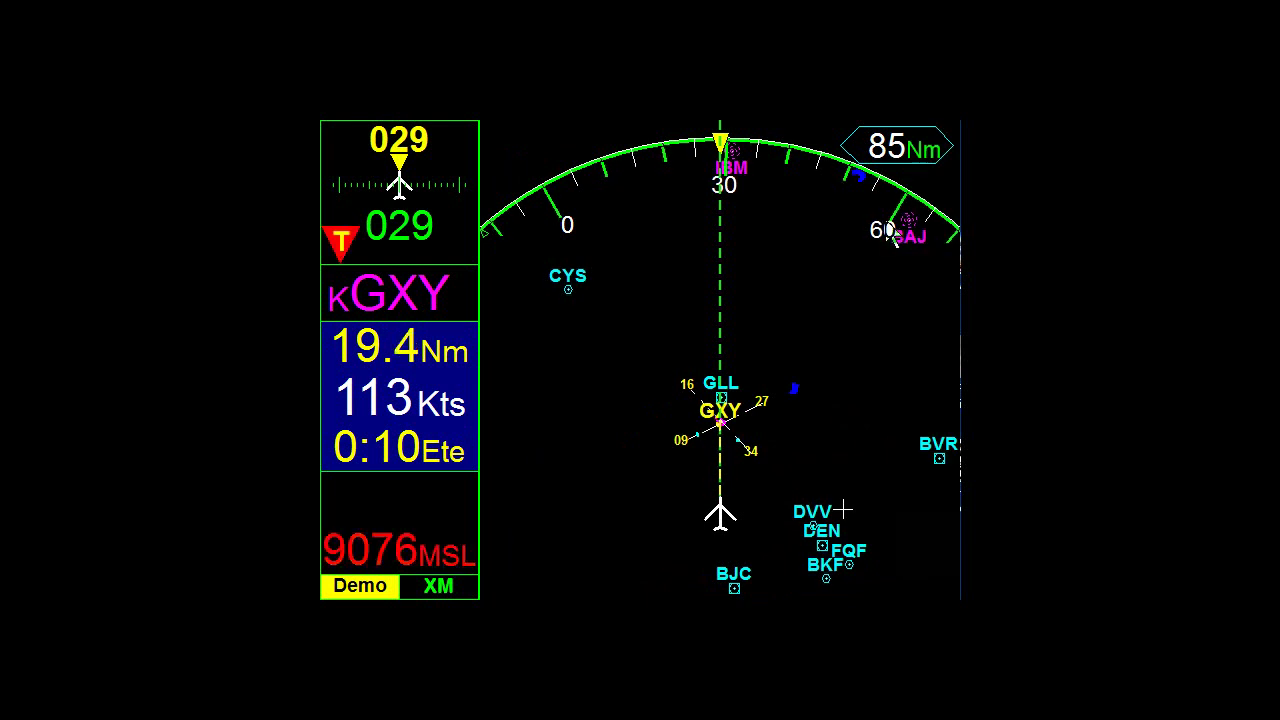
# - Zoom the map in to 60 Nm, then back out to 125 Nm
pyautogui.click(874, 160)
pyautogui.click(874, 160)
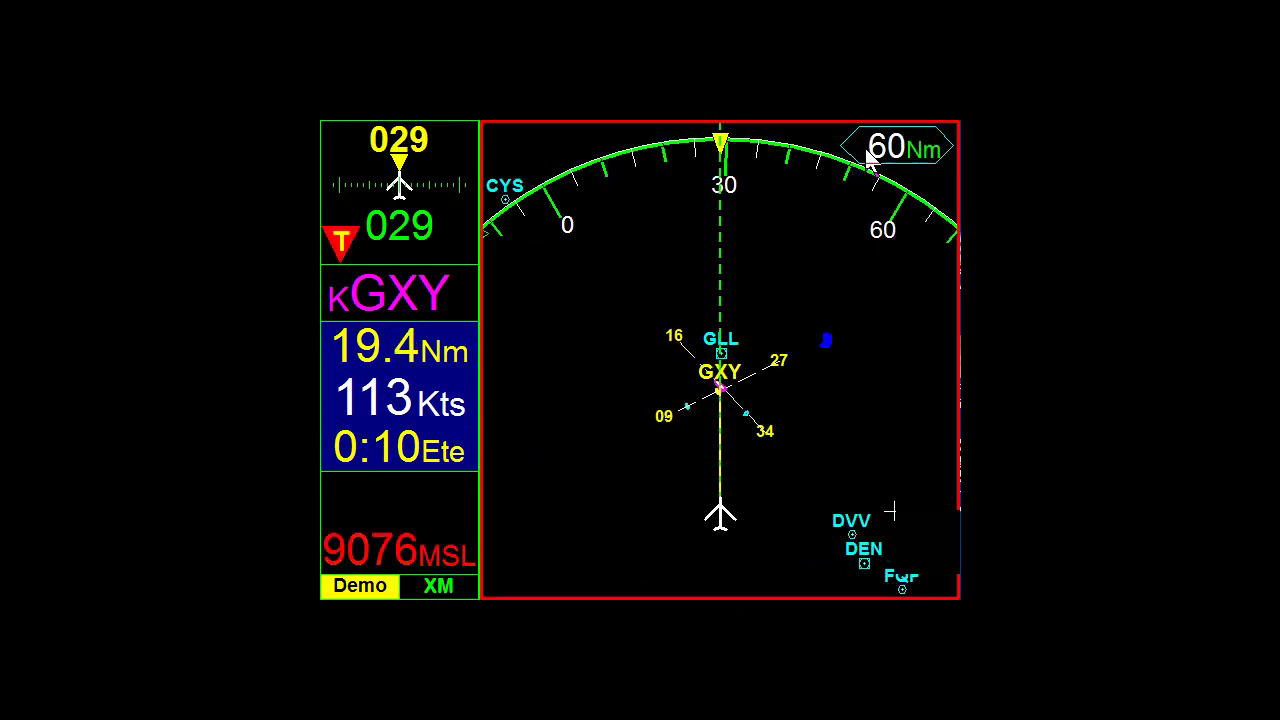
pyautogui.click(930, 155)
pyautogui.click(935, 157)
pyautogui.click(935, 157)
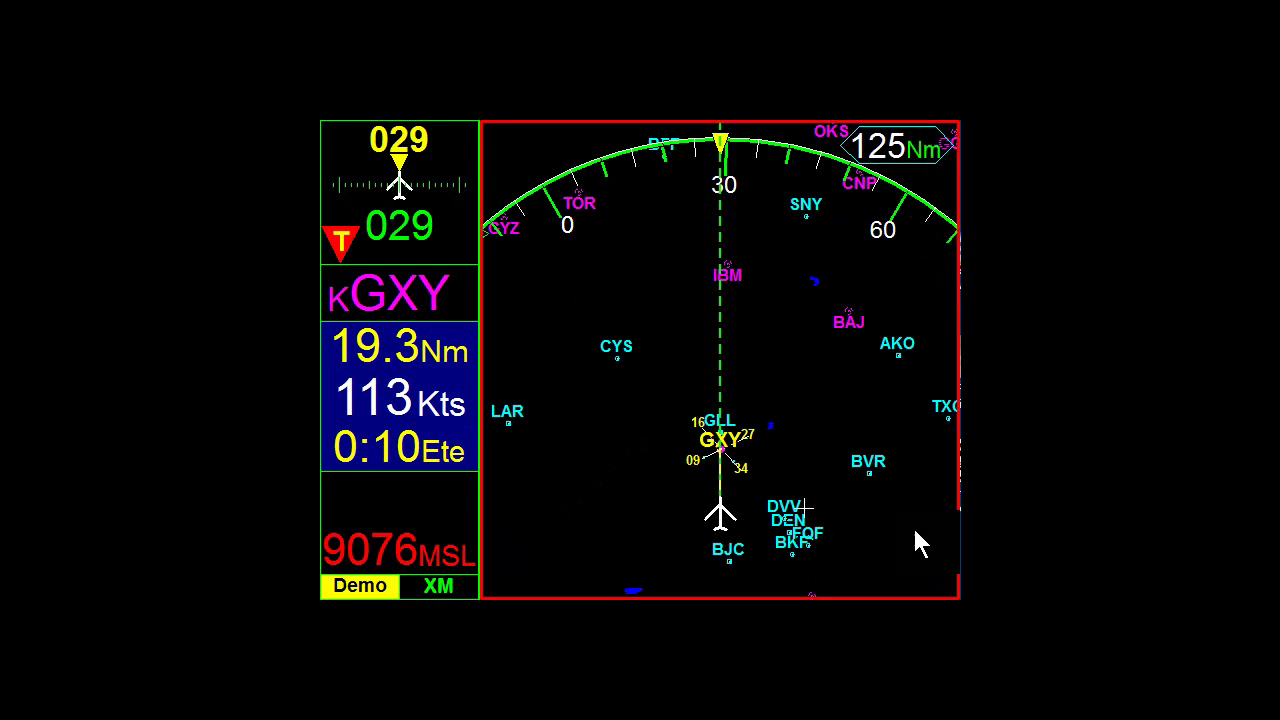
# - Show airports and airspace on the map and overlay NEXRAD radar returns
pyautogui.moveTo(912, 525)
pyautogui.click(918, 500)
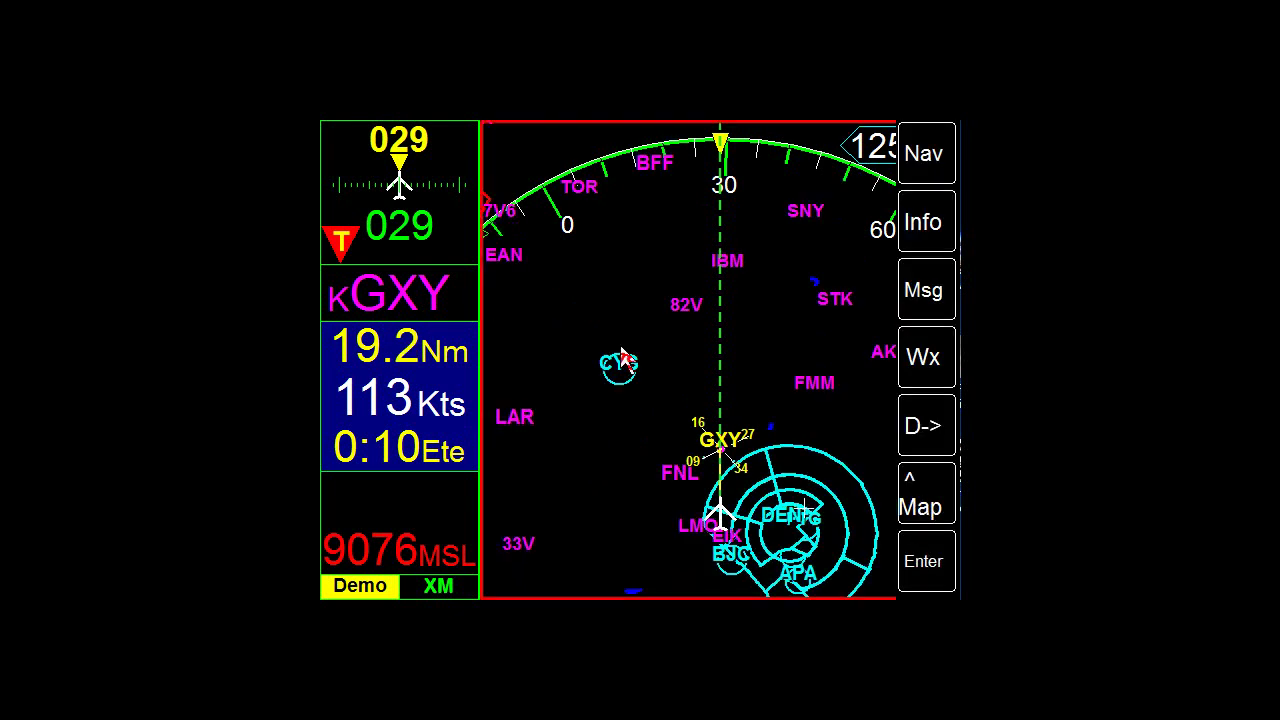
pyautogui.click(923, 552)
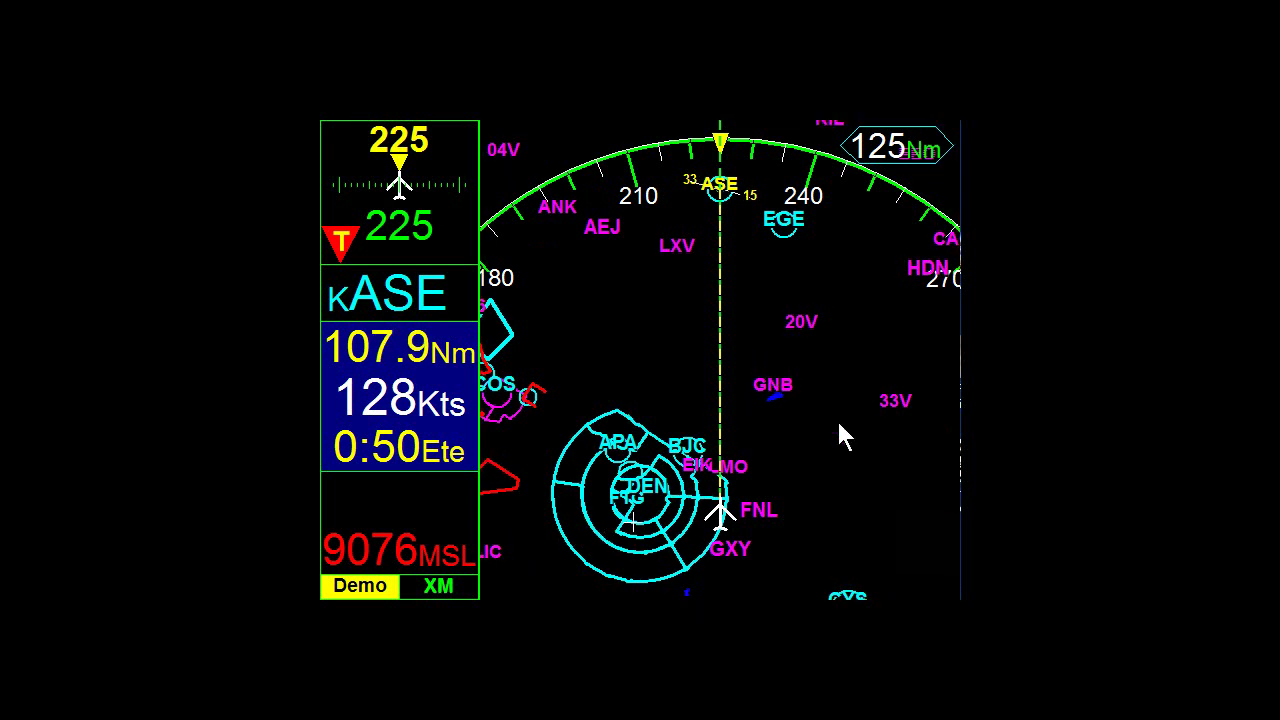
# - Bring up the soft-key command column over the map with KASE 107.7 Nm ahead
pyautogui.click(913, 537)
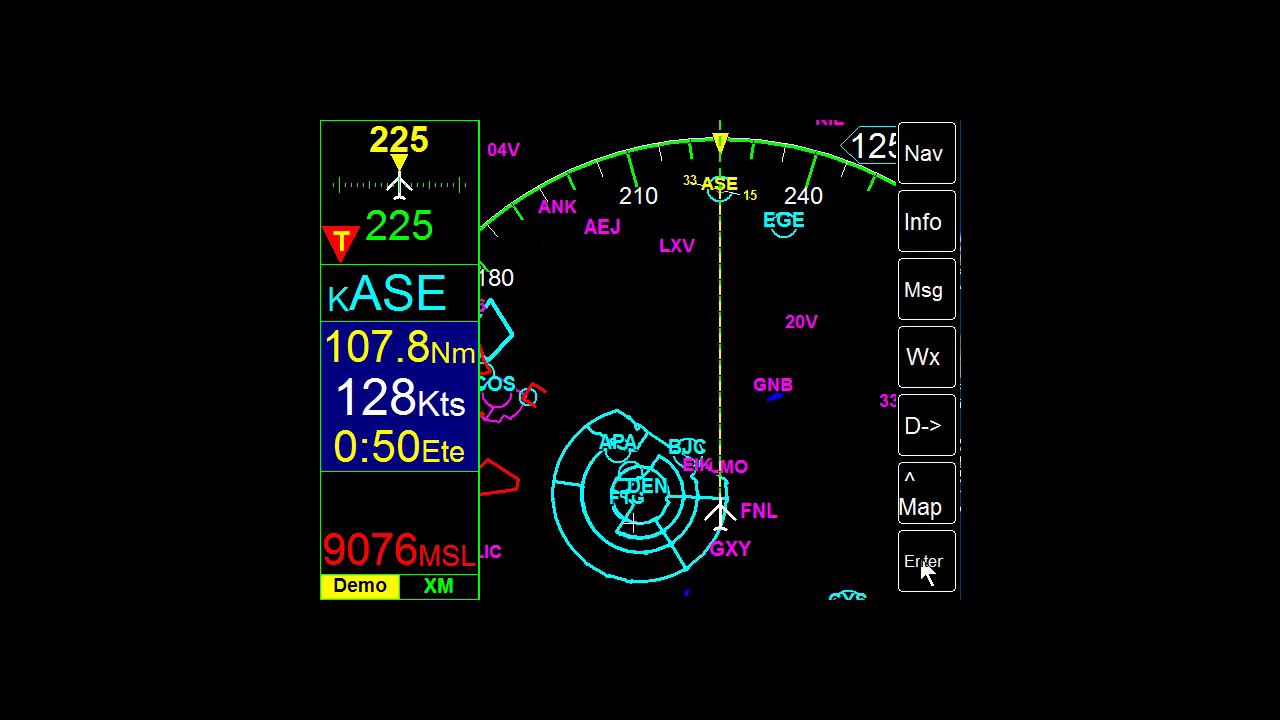
# - Turn the terrain display on from the Nav > Terrain options
pyautogui.click(932, 160)
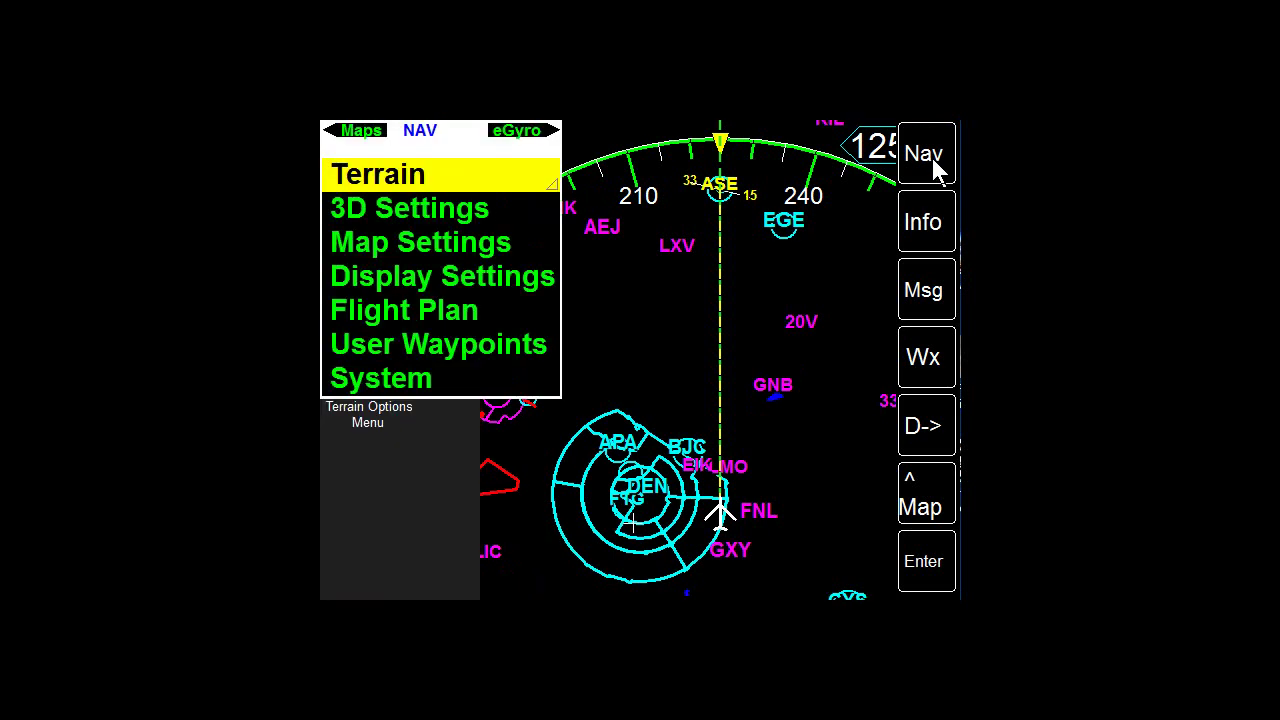
pyautogui.click(460, 190)
pyautogui.click(557, 177)
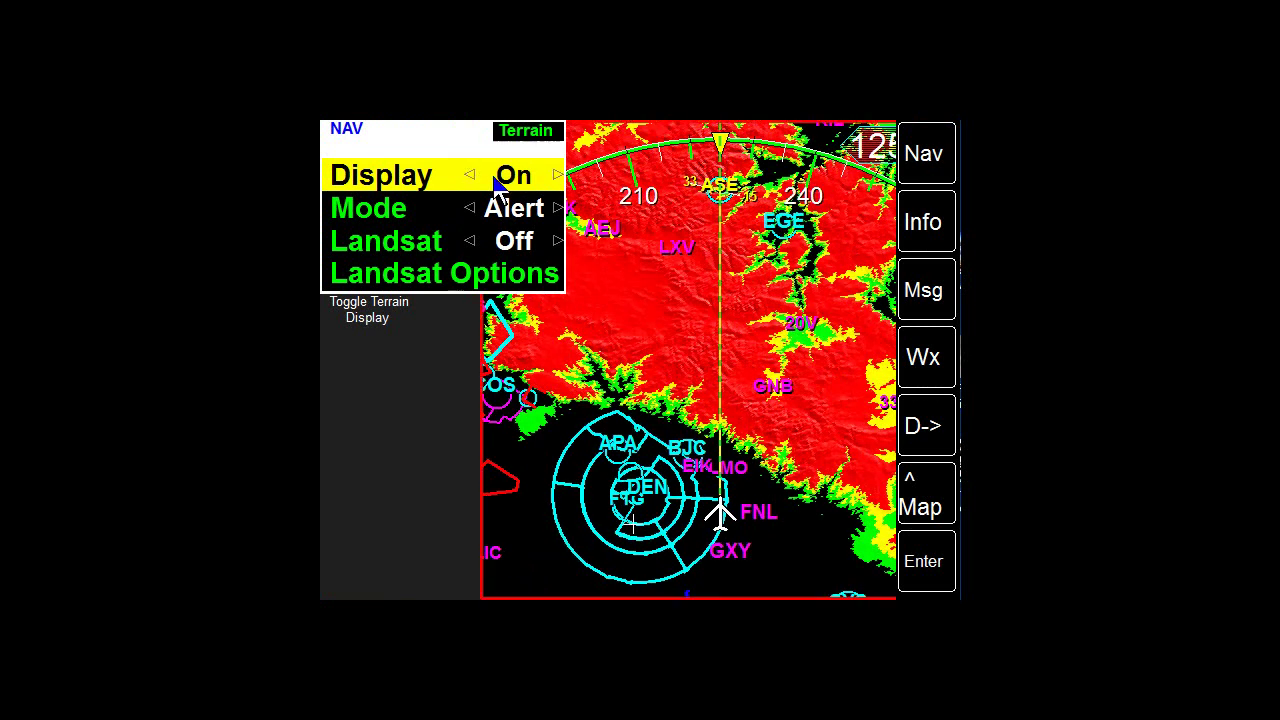
# - Cycle terrain mode through Both, Map and Alert, settling on Map shaded relief
pyautogui.click(557, 210)
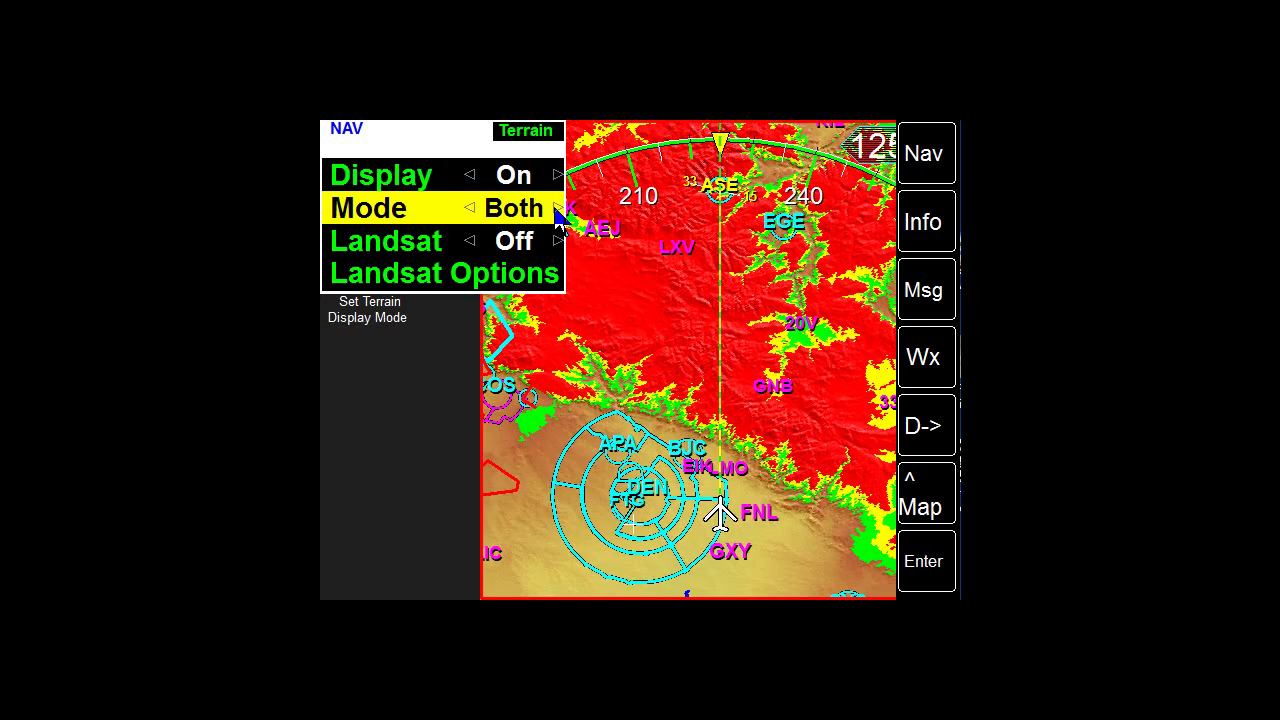
pyautogui.click(556, 210)
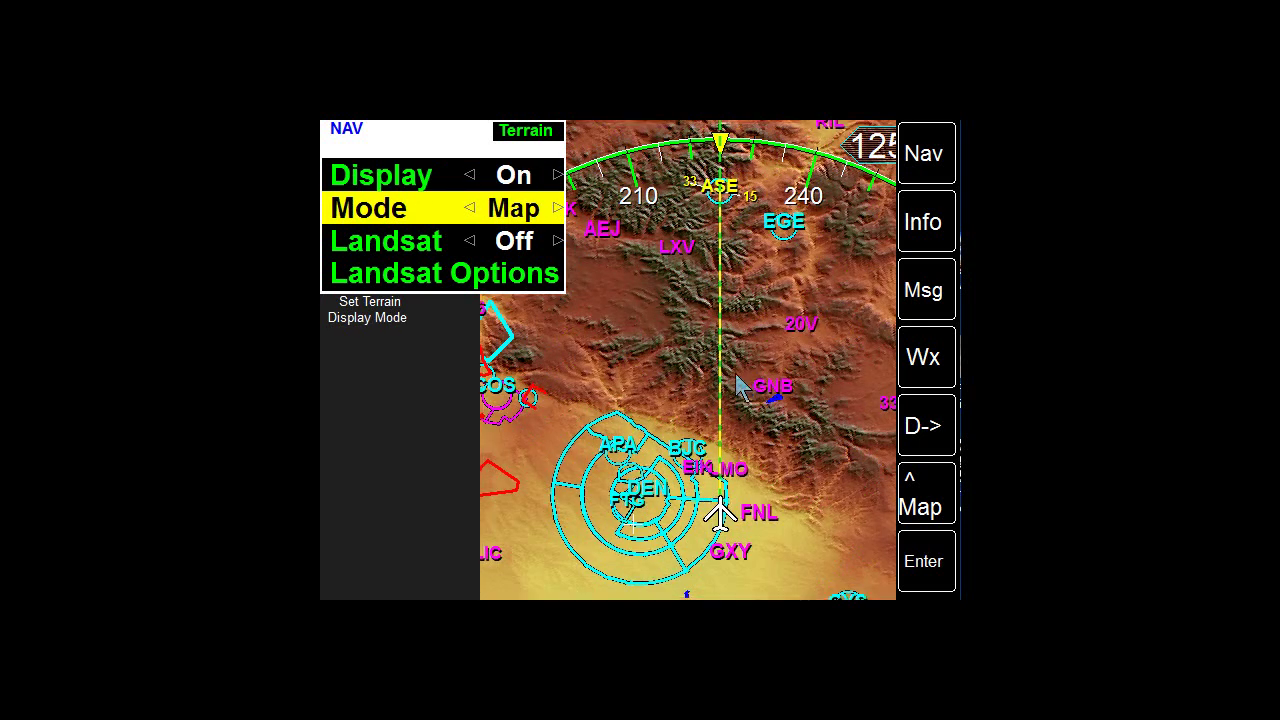
pyautogui.click(558, 210)
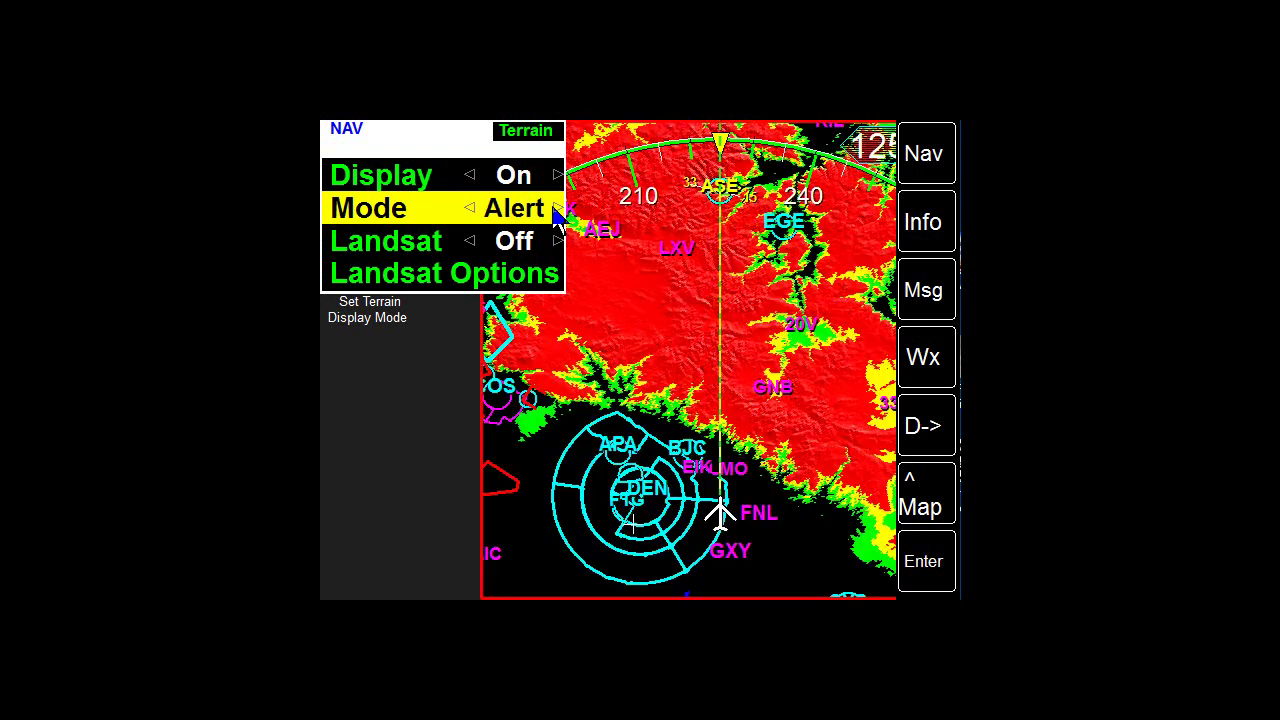
pyautogui.click(558, 210)
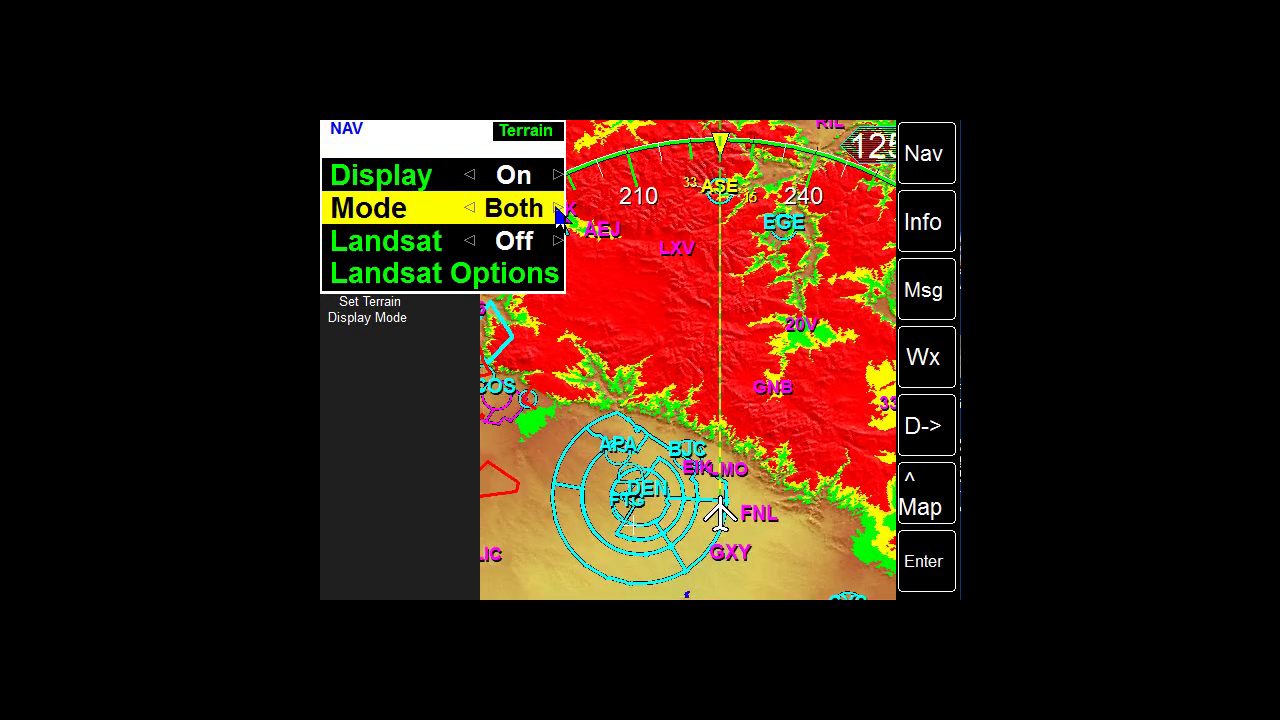
pyautogui.click(558, 210)
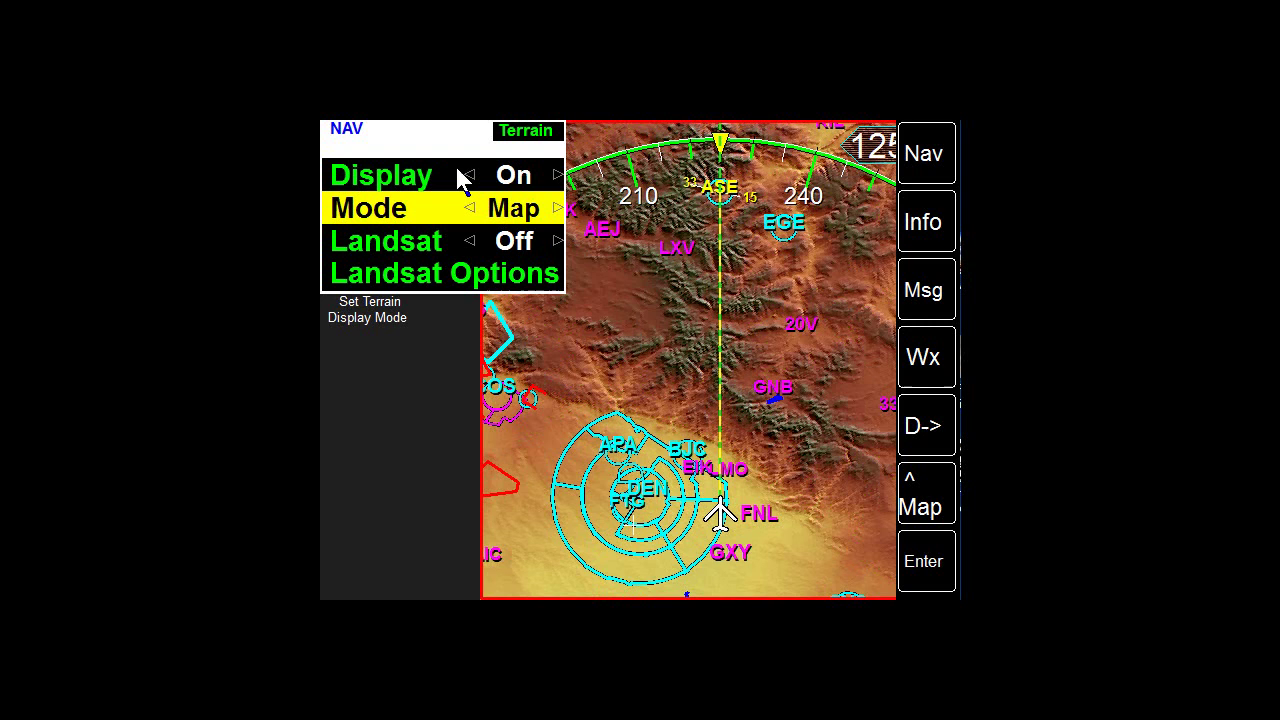
pyautogui.click(428, 143)
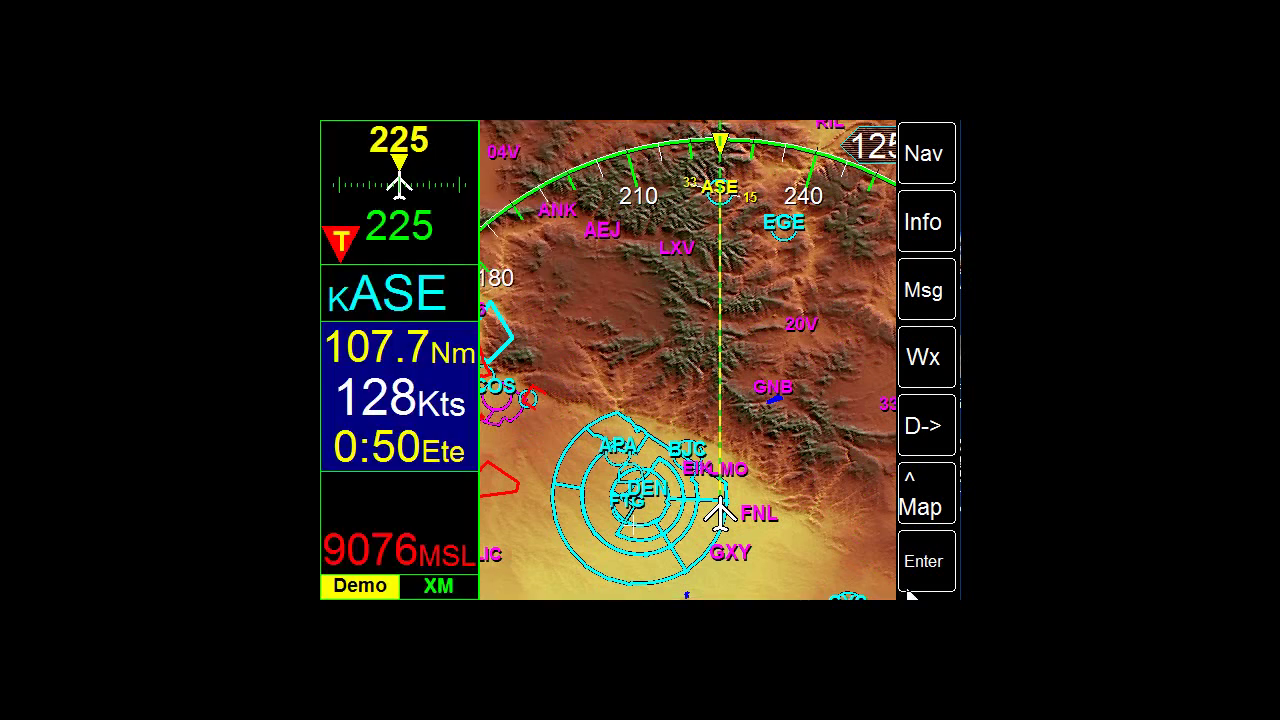
# - Cycle the map layers (airways, airports, intersections, navaids, airspace), ending on plain terrain
pyautogui.click(925, 508)
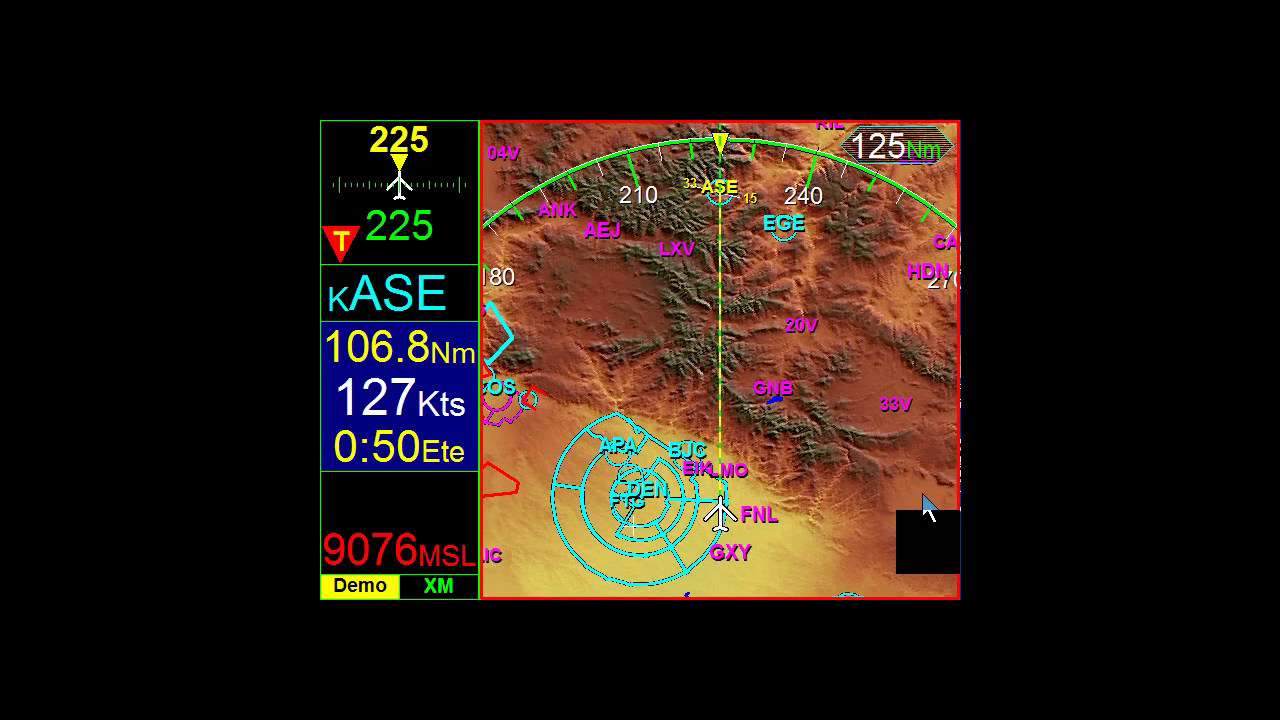
pyautogui.click(925, 508)
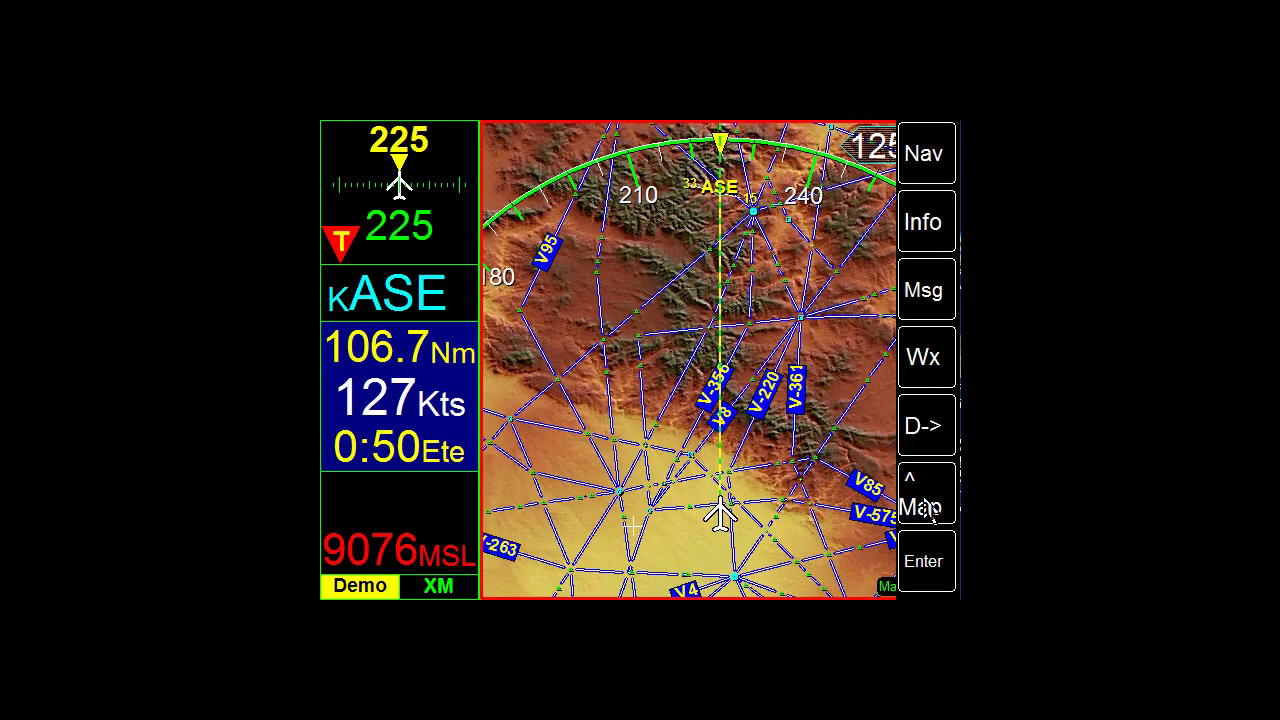
pyautogui.click(925, 508)
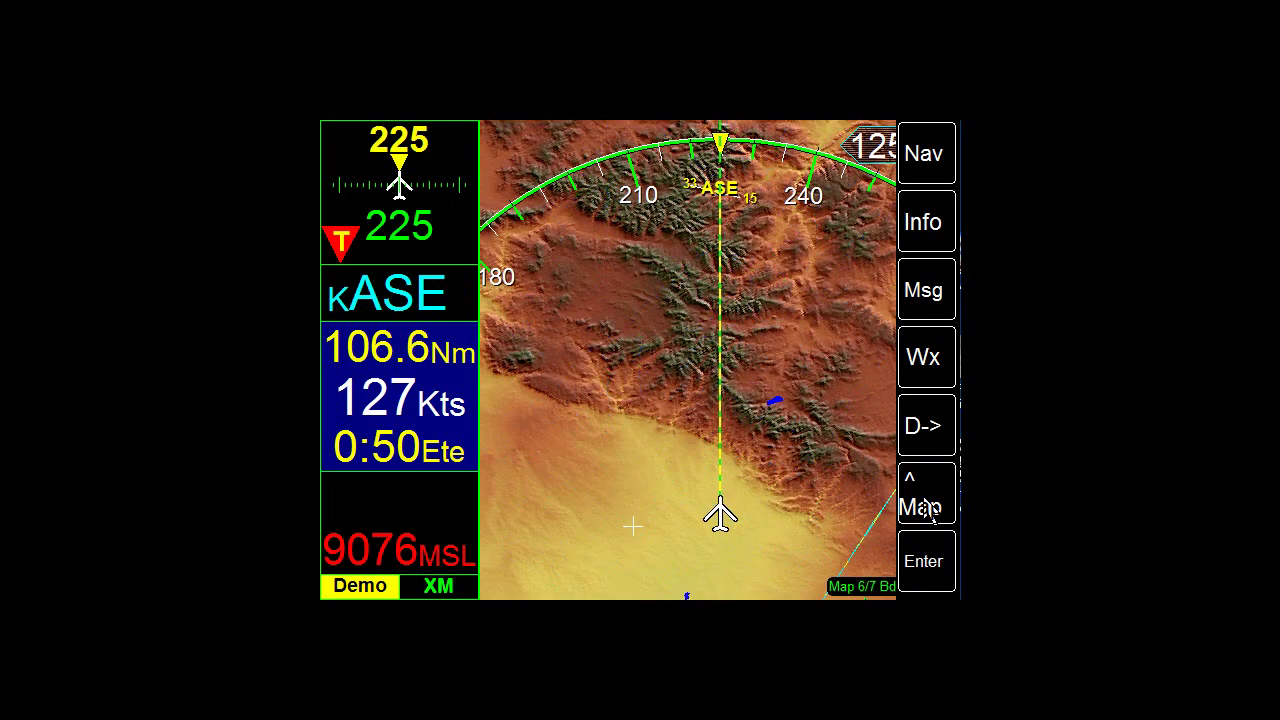
pyautogui.click(925, 508)
pyautogui.click(925, 508)
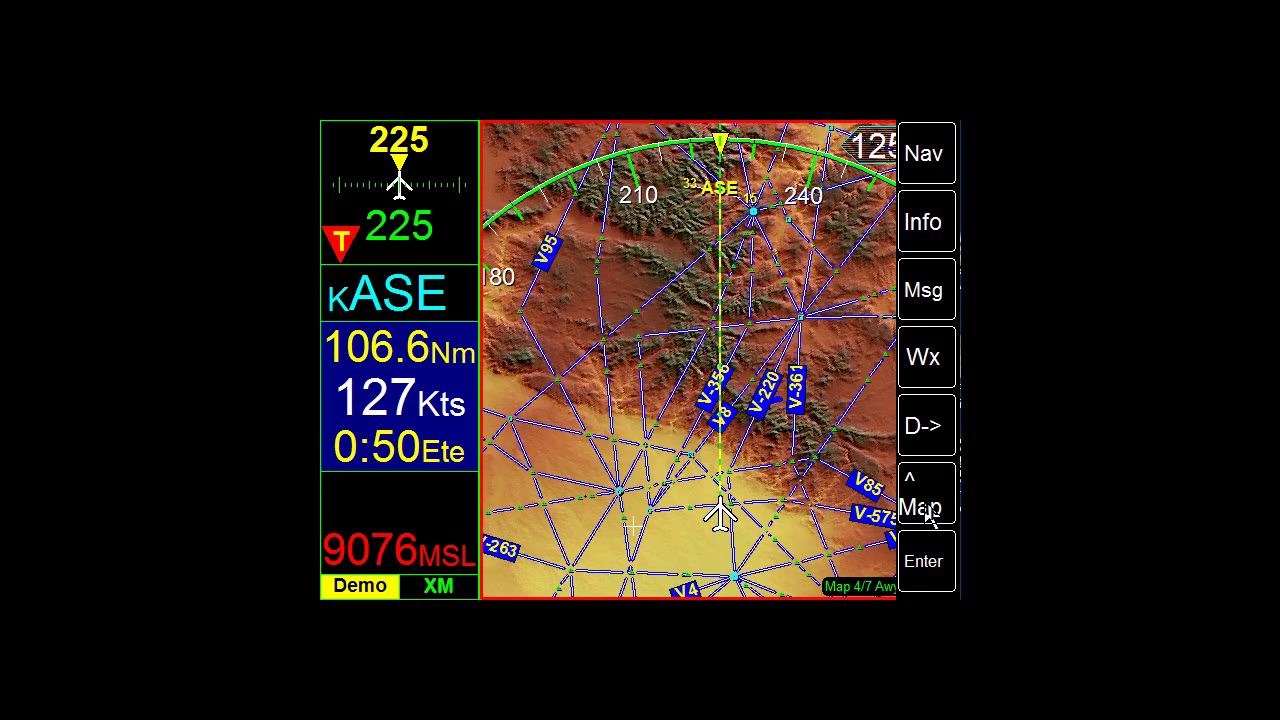
pyautogui.click(925, 508)
pyautogui.click(925, 508)
pyautogui.click(925, 508)
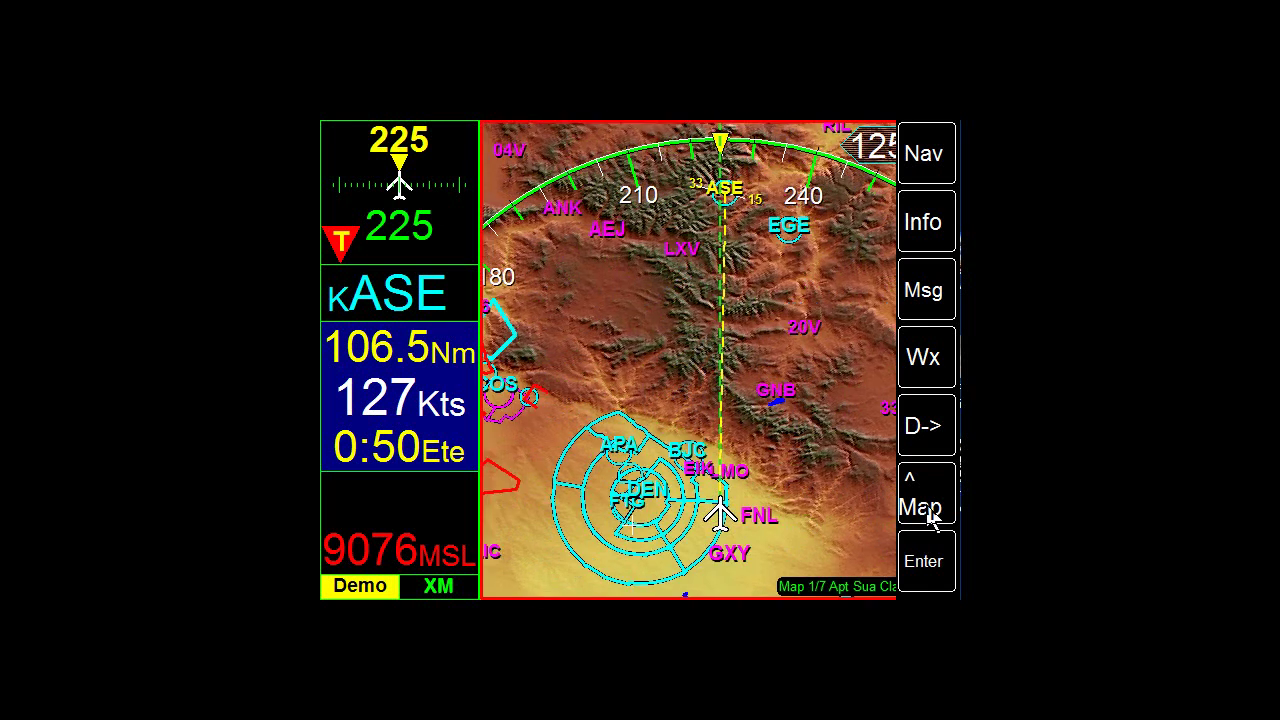
pyautogui.click(925, 508)
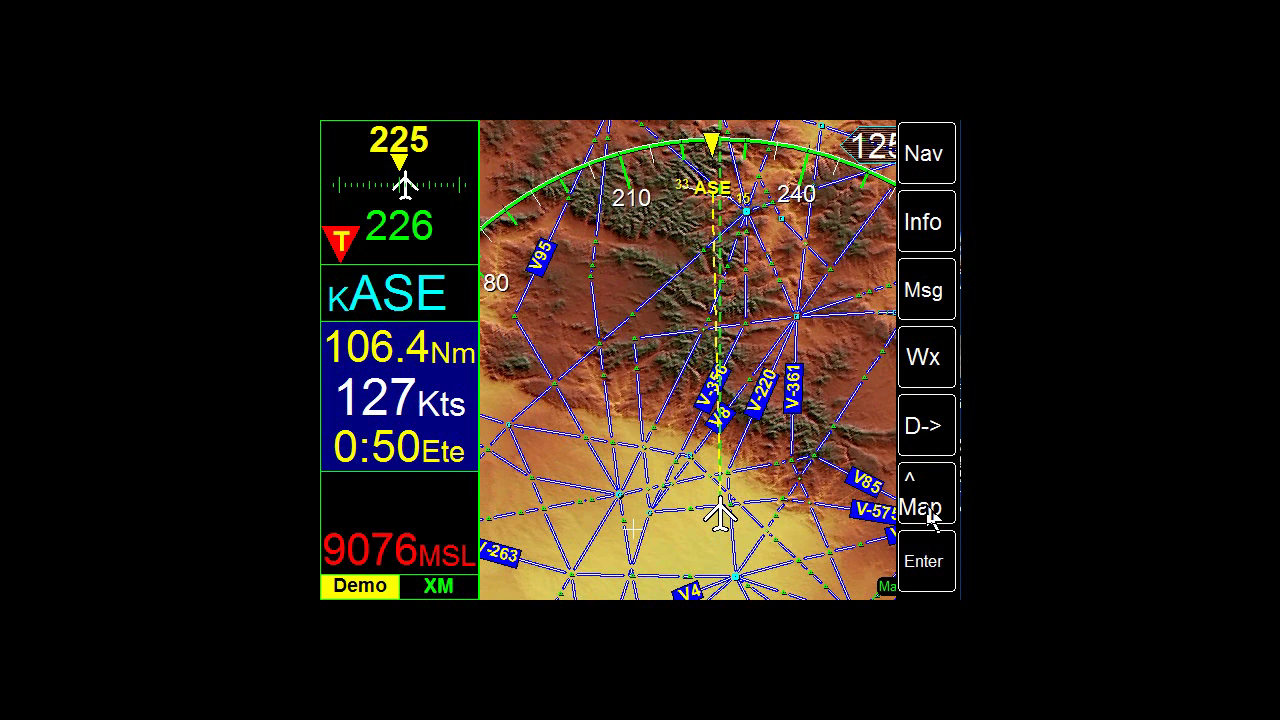
pyautogui.click(925, 508)
# - Overlay NEXRAD radar weather, then switch the weather layer to lightning strikes
pyautogui.click(930, 576)
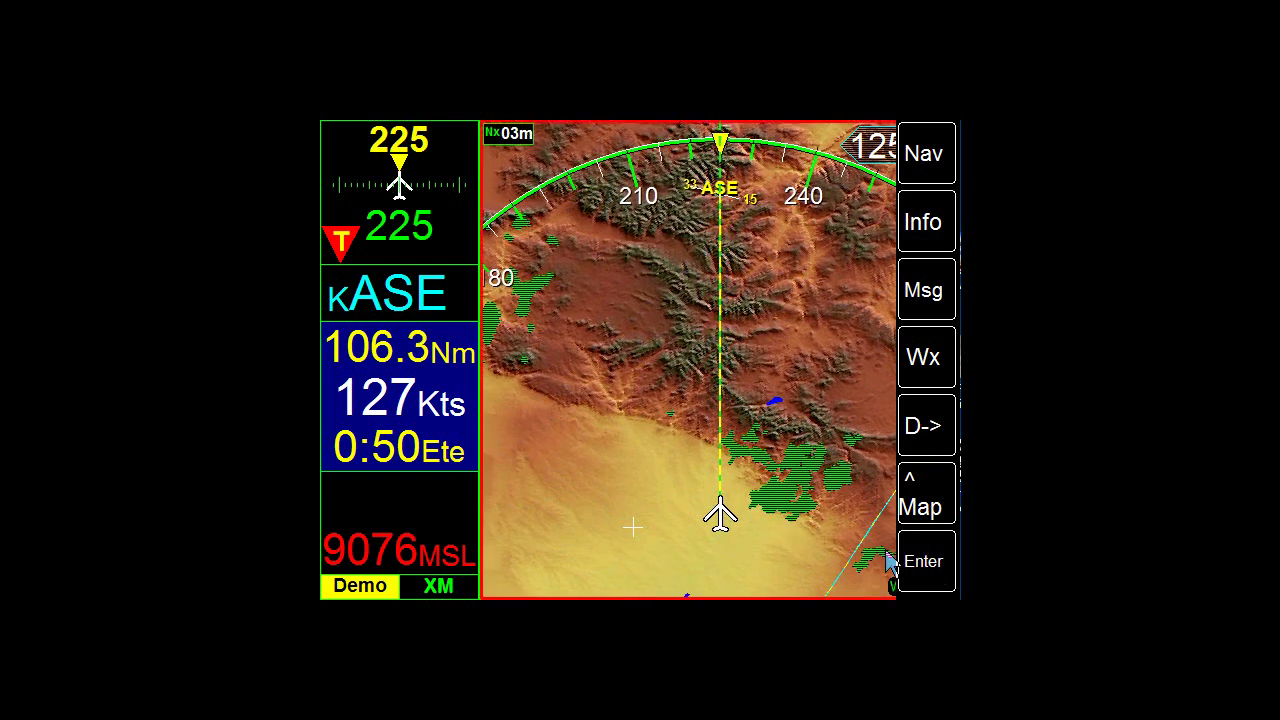
pyautogui.click(632, 425)
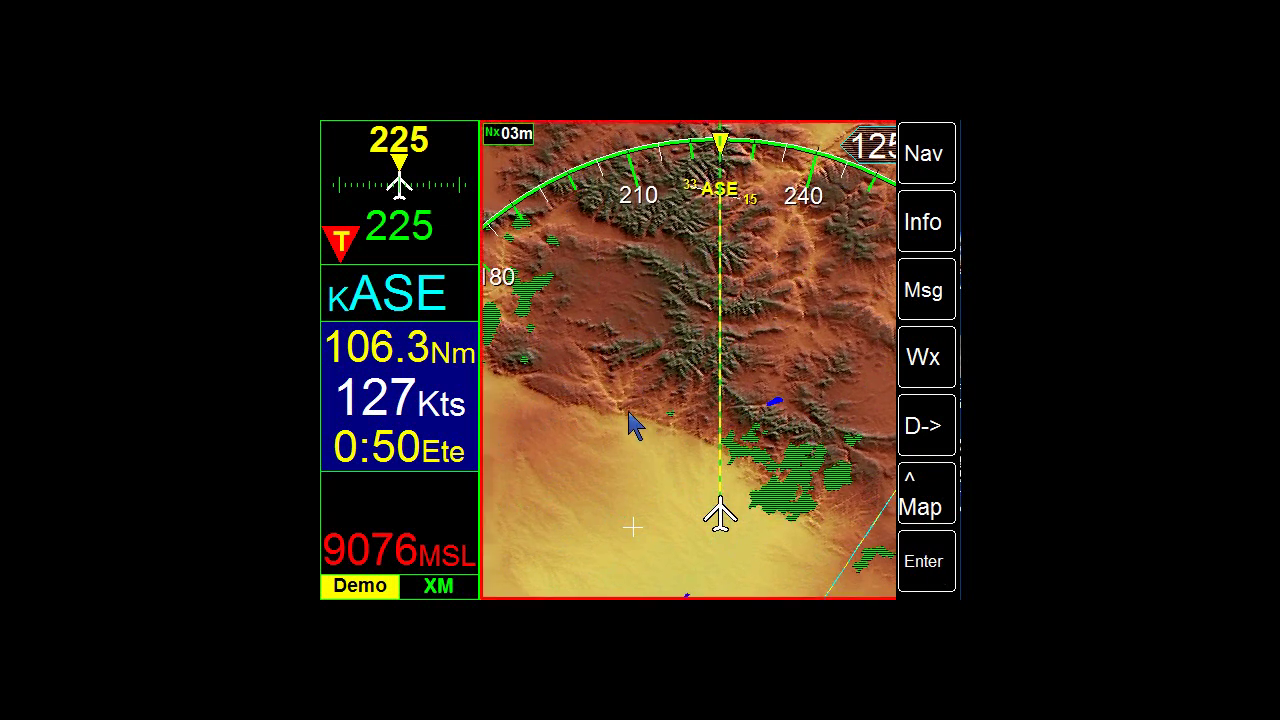
pyautogui.click(632, 425)
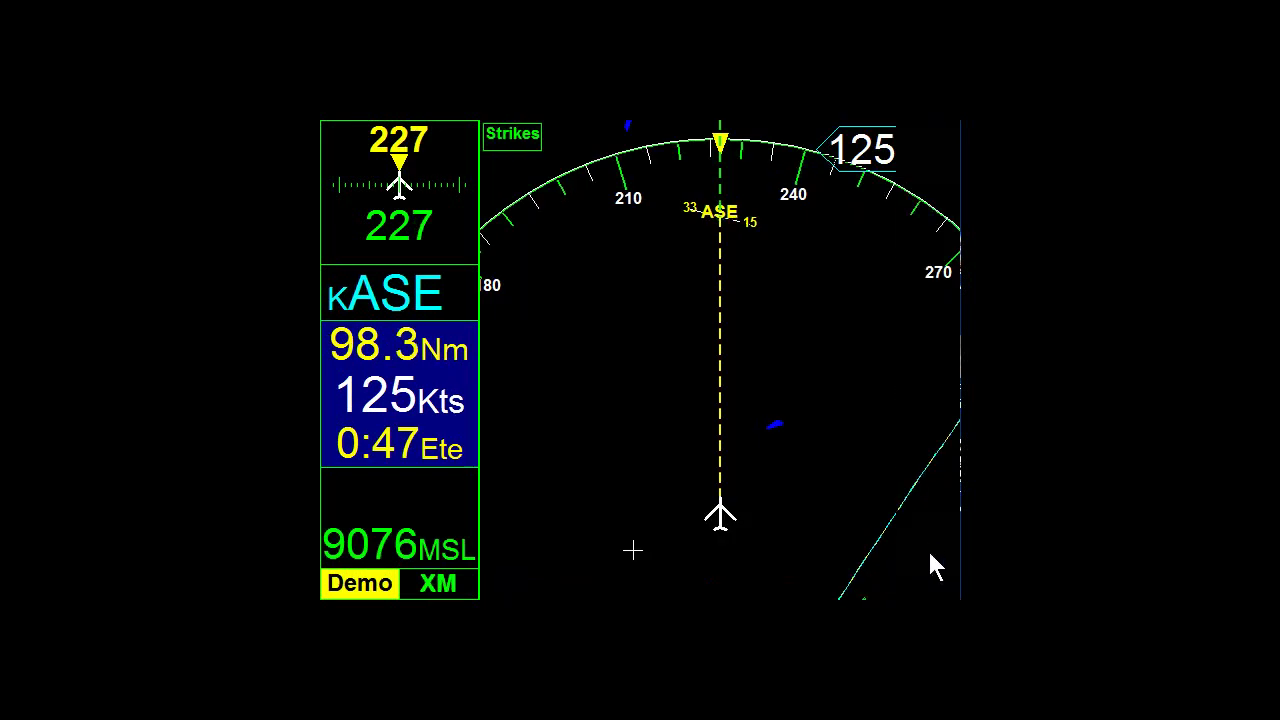
# - Cycle the map layers through highways, airways, fixes, navaids and airports with airspace
pyautogui.moveTo(927, 548)
pyautogui.click(923, 495)
pyautogui.click(925, 505)
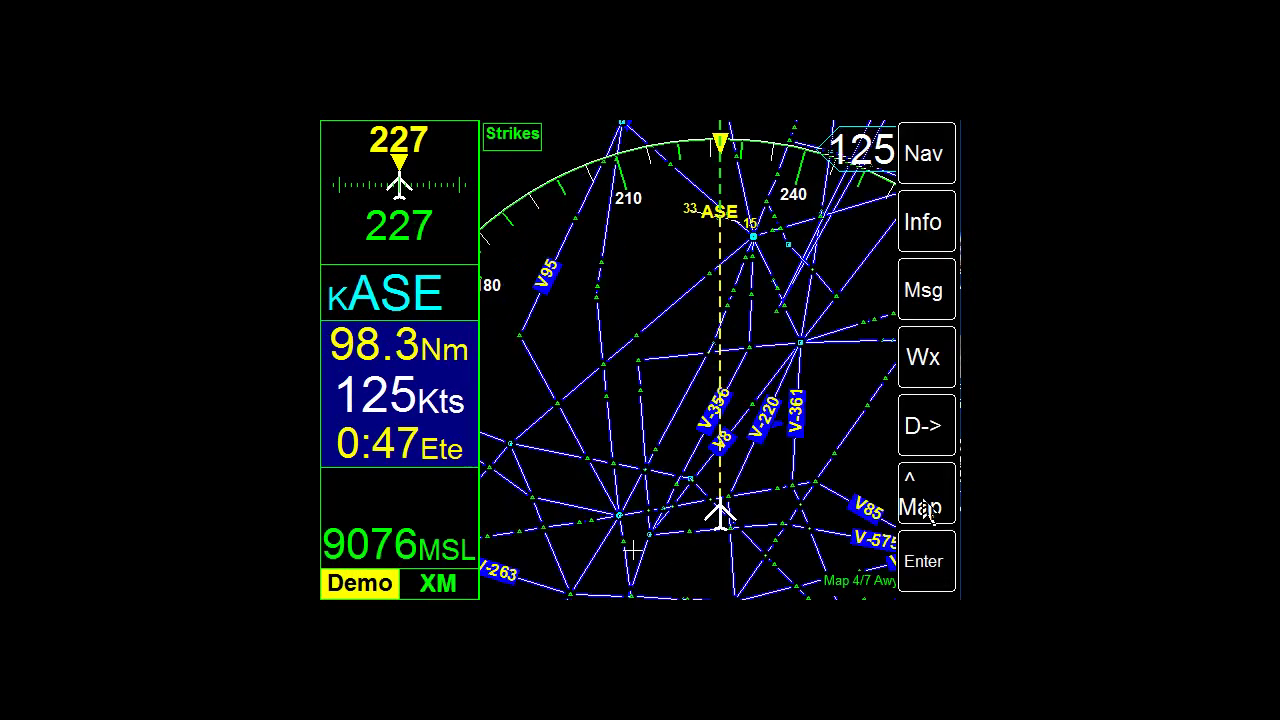
pyautogui.click(926, 507)
pyautogui.click(928, 510)
pyautogui.click(930, 510)
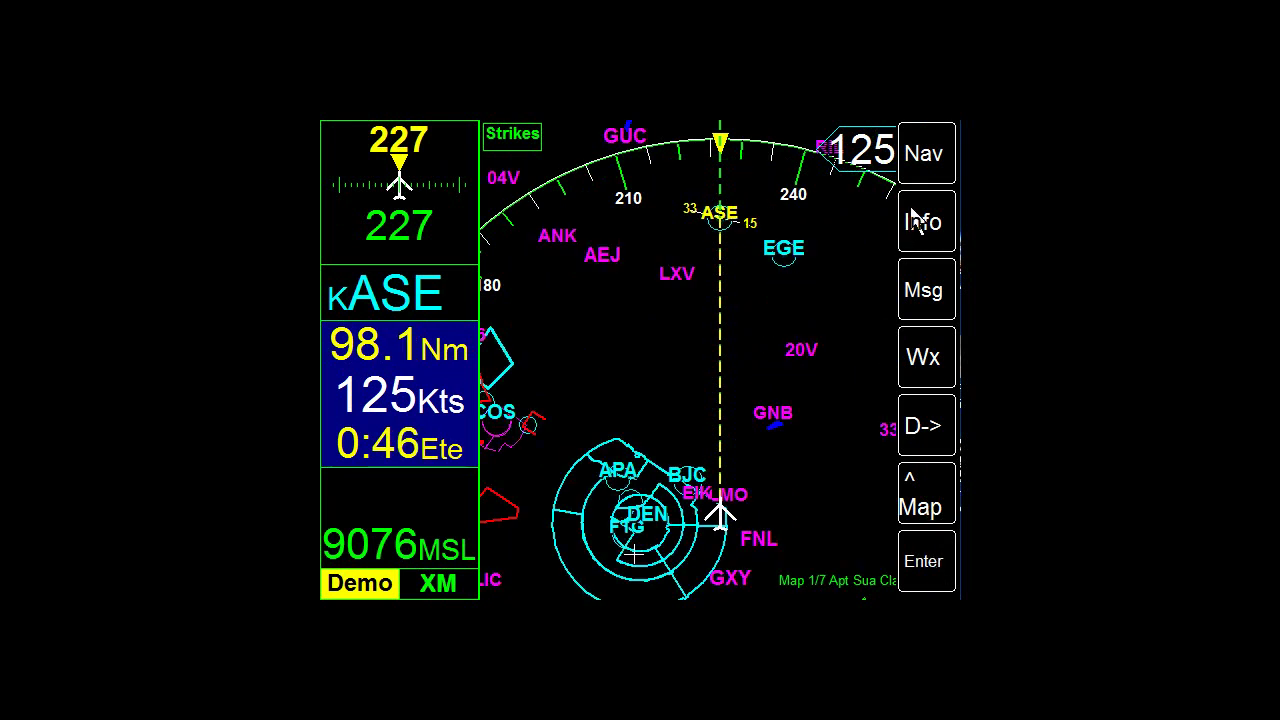
# - Turn terrain back on and set its Mode from Alert through Both to Map
pyautogui.click(932, 160)
pyautogui.click(507, 183)
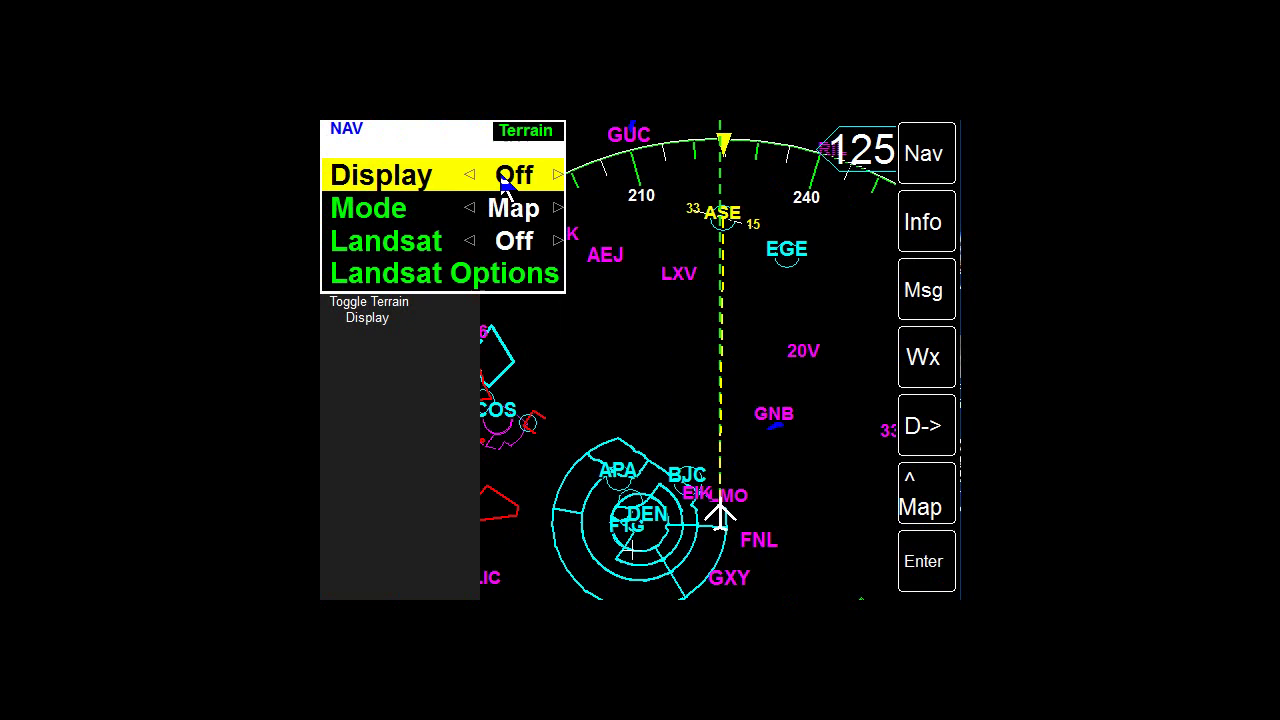
pyautogui.click(556, 176)
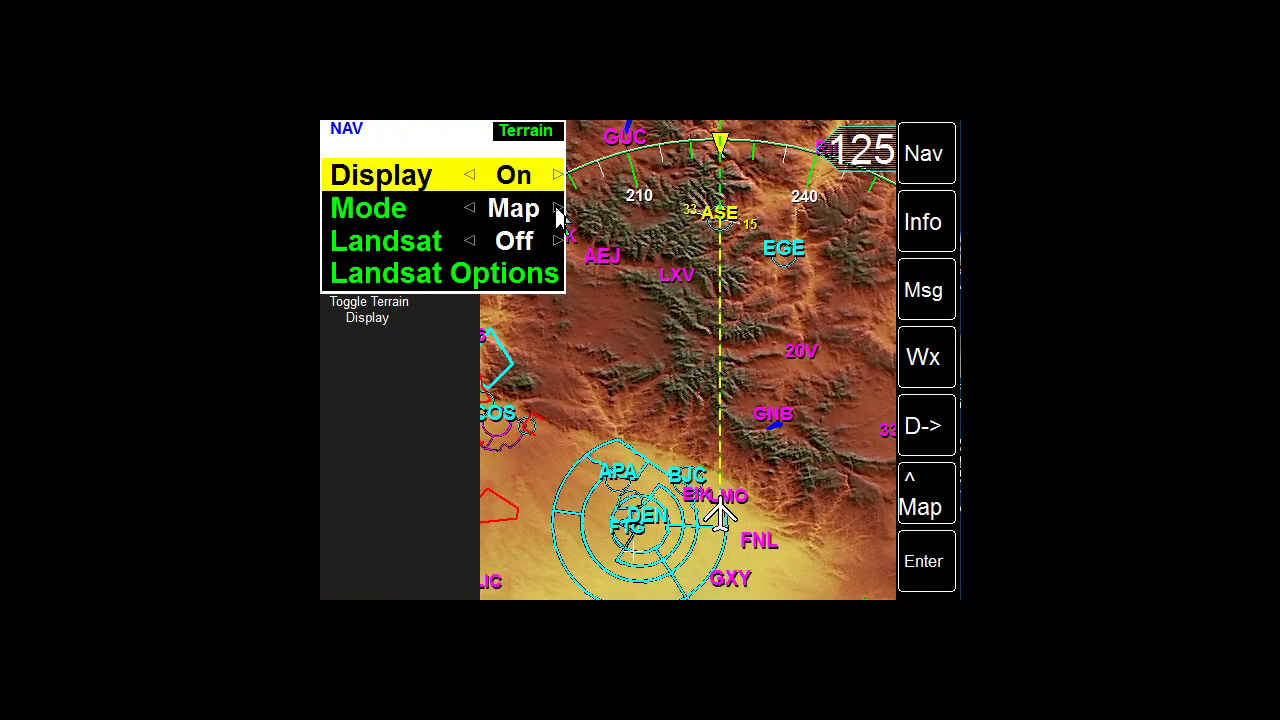
pyautogui.click(557, 210)
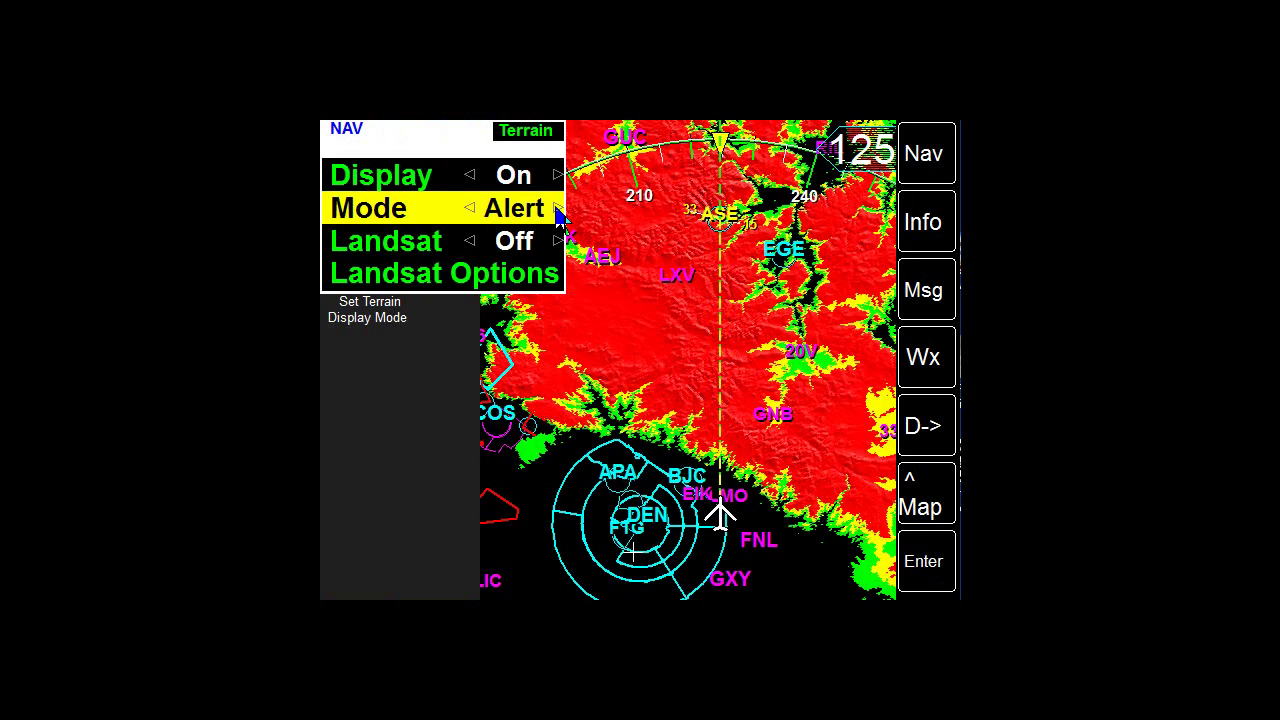
pyautogui.click(557, 210)
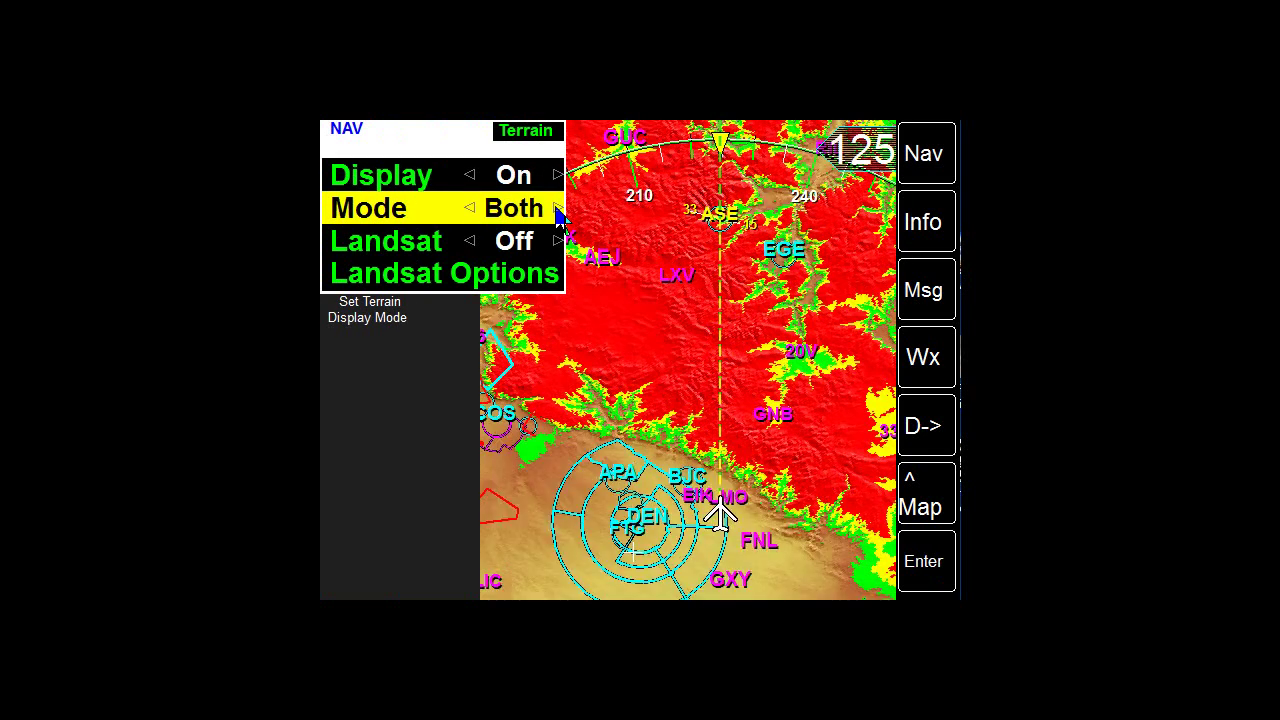
pyautogui.click(557, 212)
pyautogui.click(435, 150)
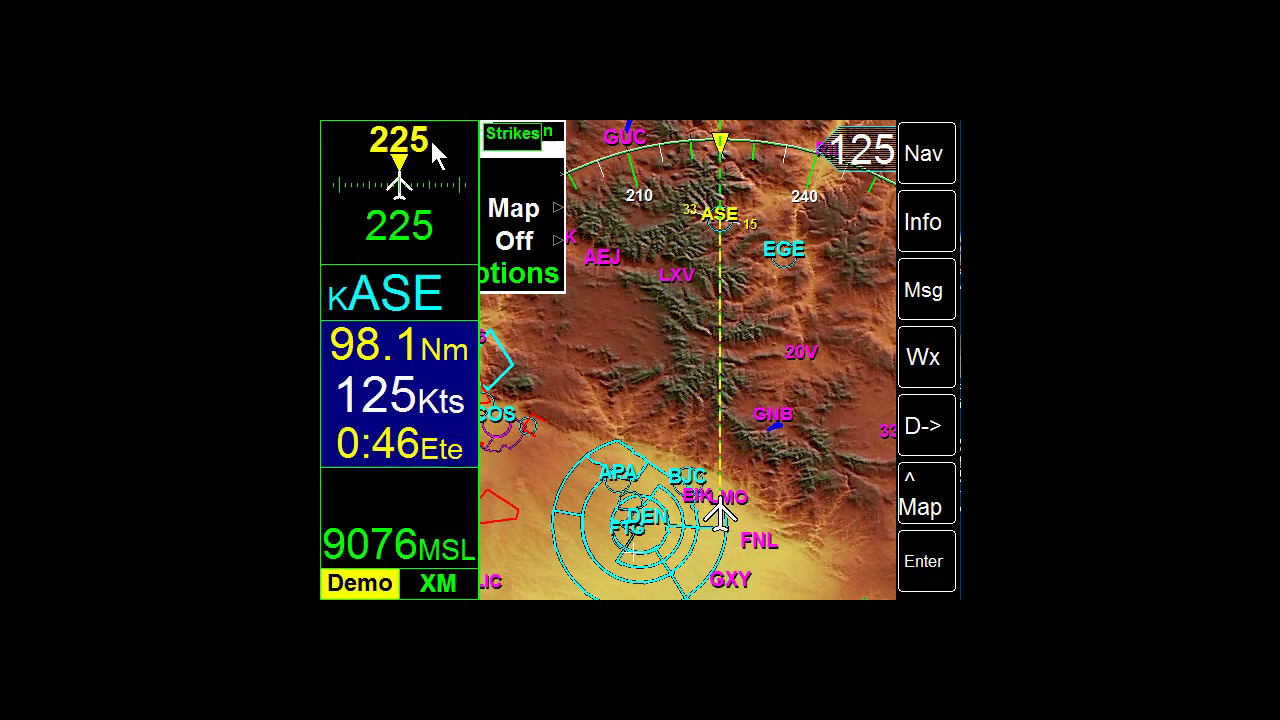
pyautogui.click(948, 158)
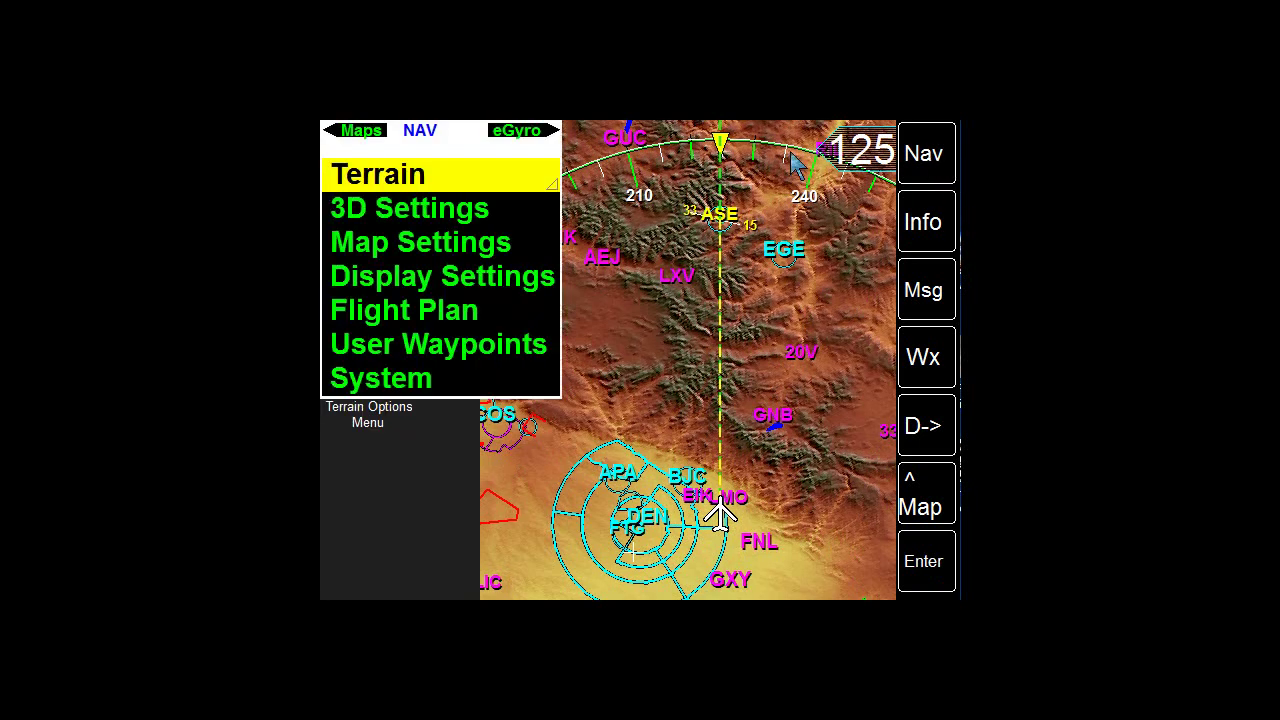
pyautogui.click(360, 130)
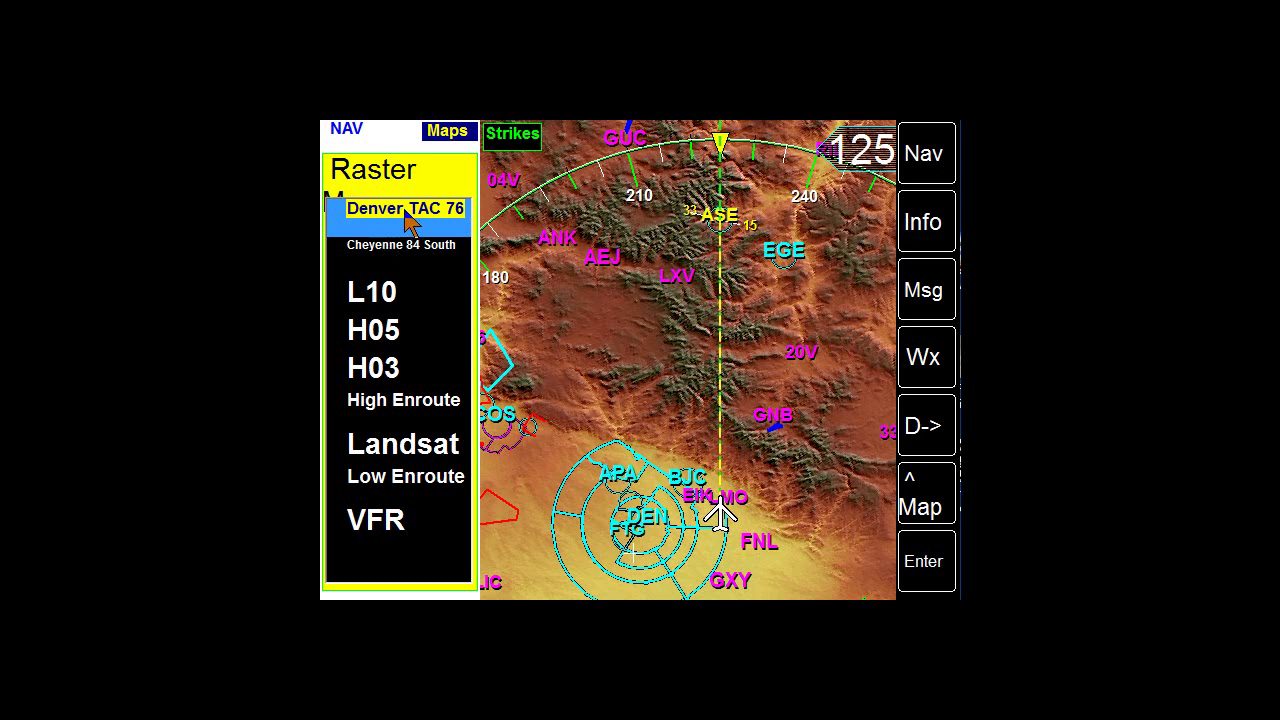
pyautogui.click(407, 214)
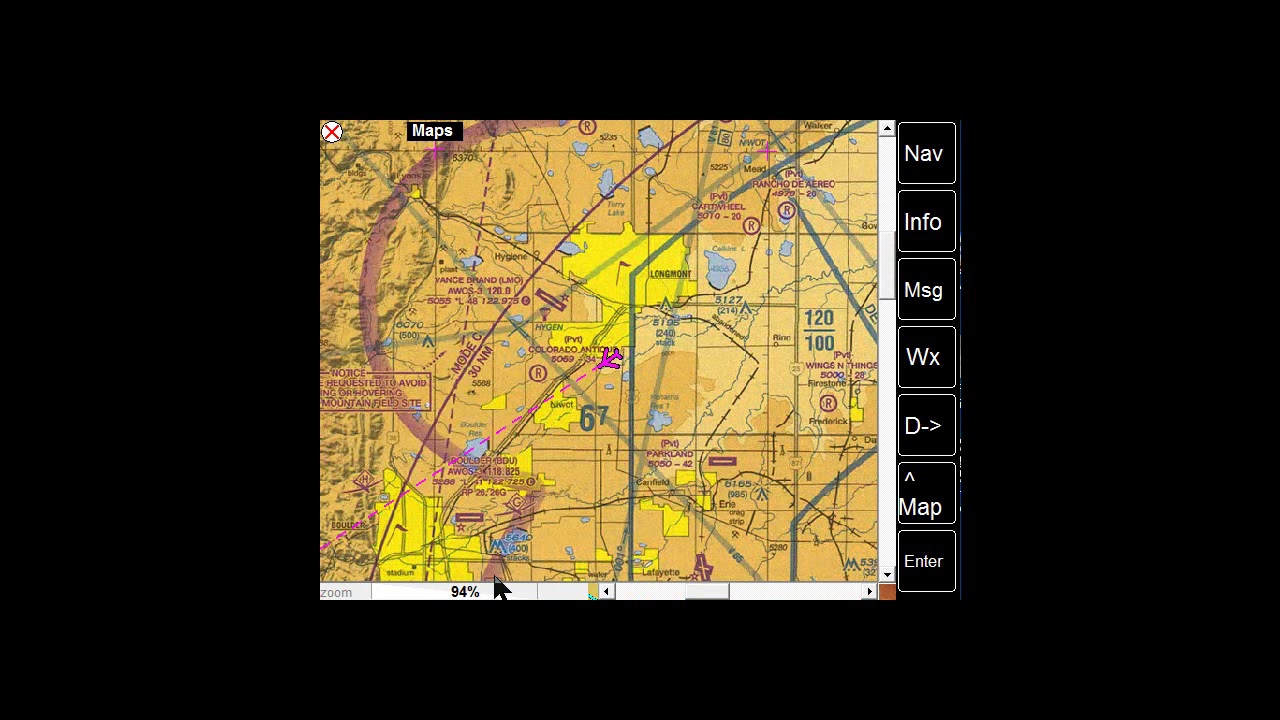
pyautogui.moveTo(489, 596); pyautogui.dragTo(461, 596)
pyautogui.moveTo(537, 345); pyautogui.dragTo(846, 257)
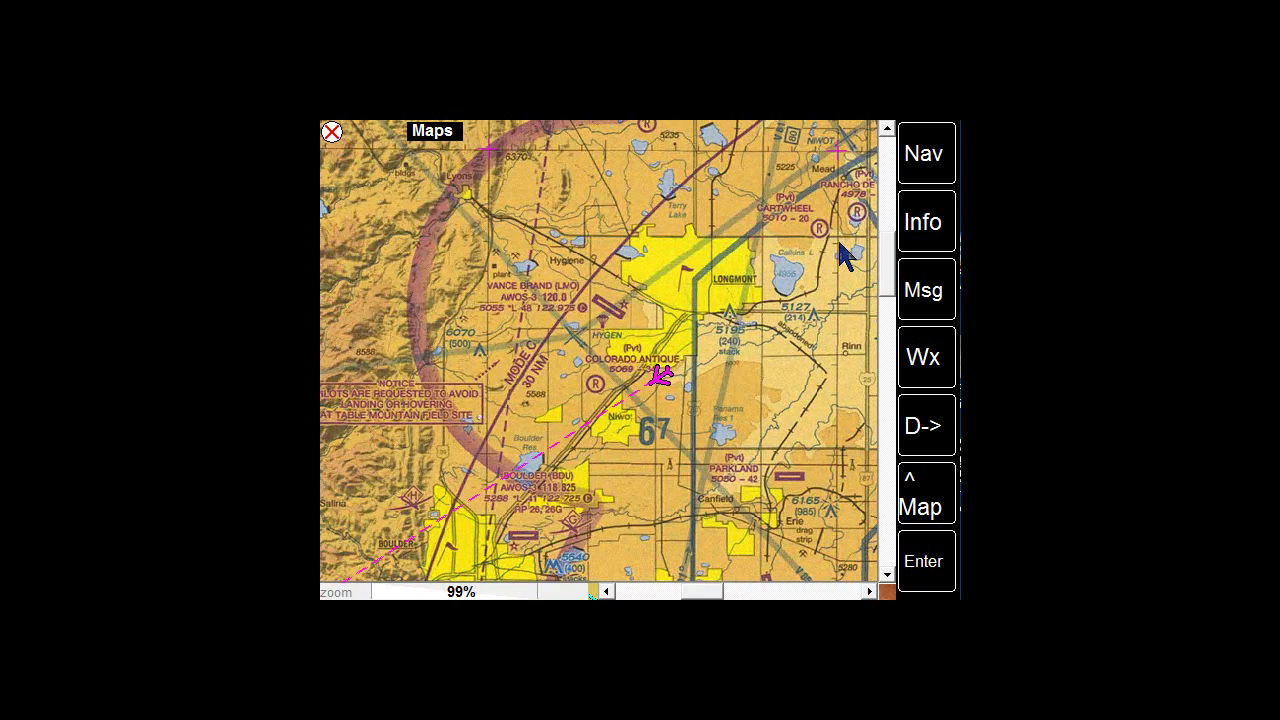
pyautogui.moveTo(677, 520); pyautogui.dragTo(815, 313)
pyautogui.moveTo(540, 371); pyautogui.dragTo(745, 405)
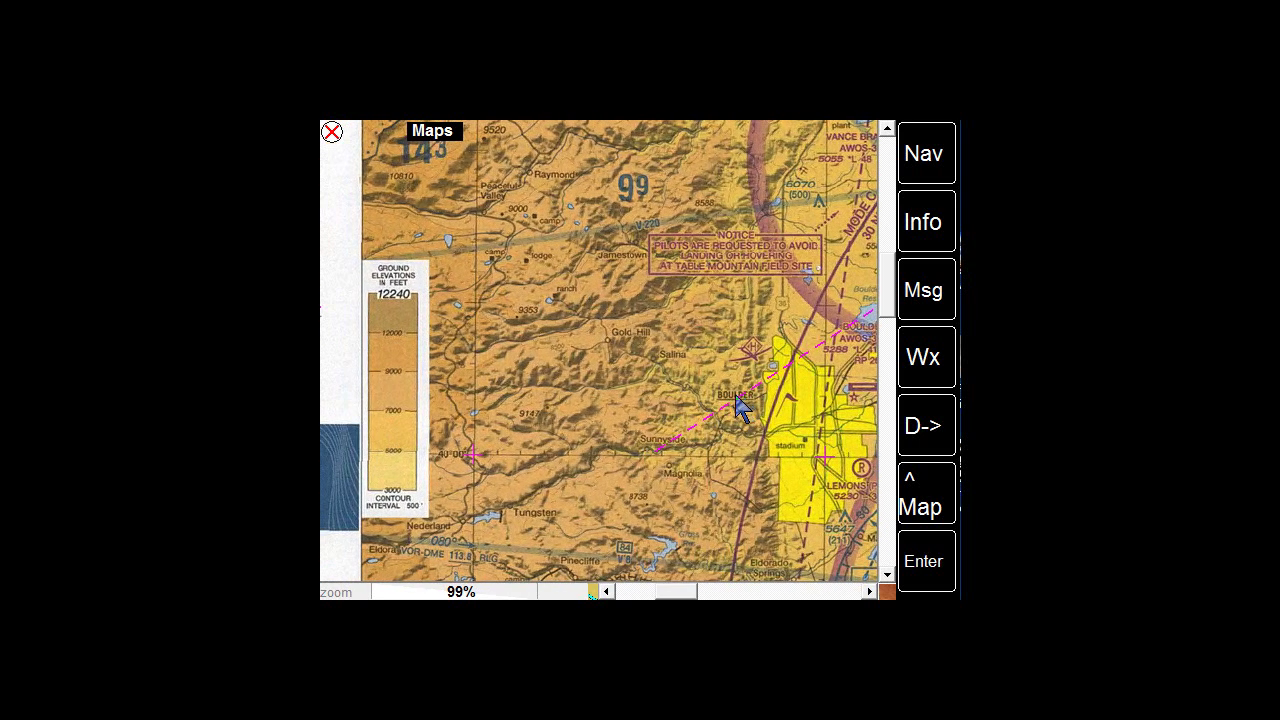
pyautogui.click(926, 563)
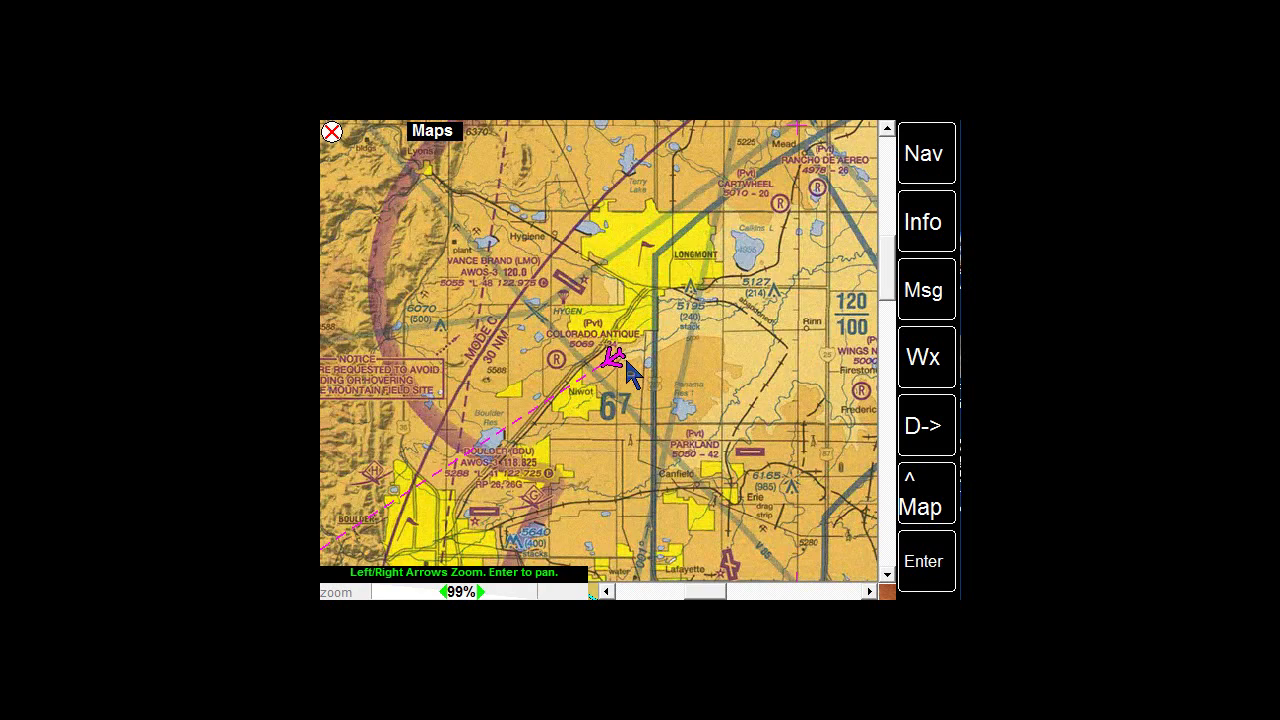
pyautogui.click(333, 133)
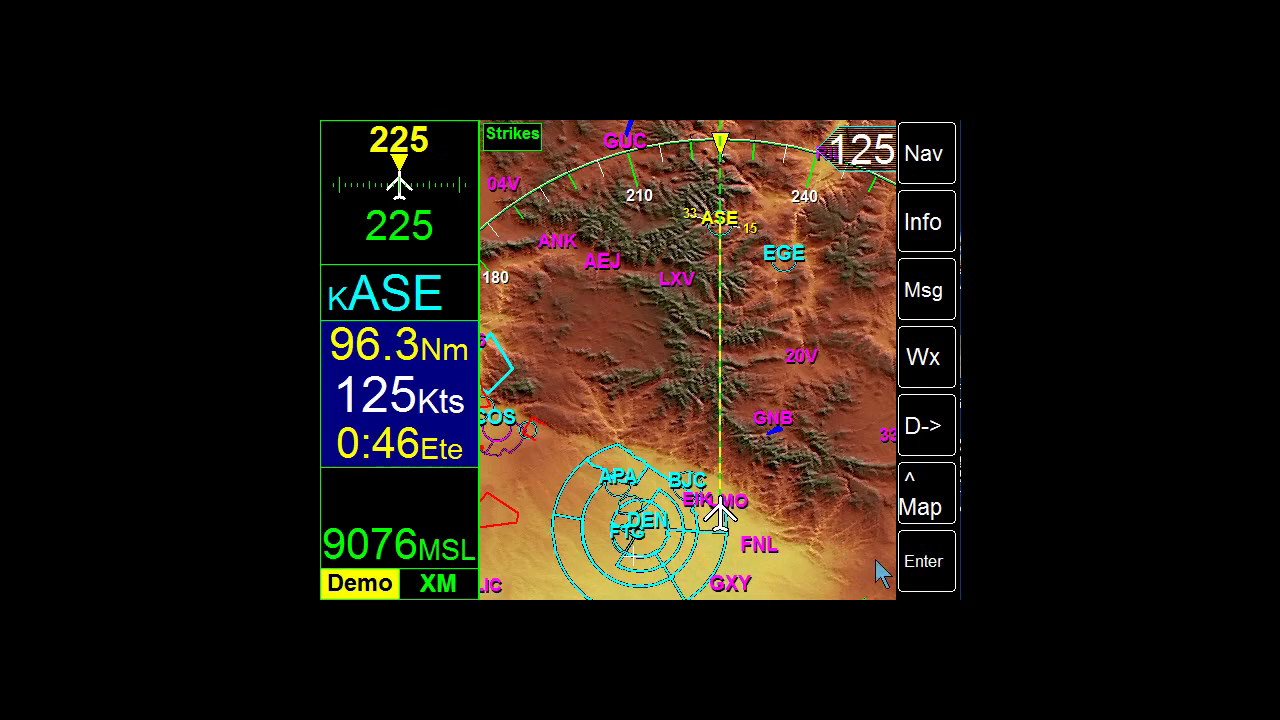
pyautogui.click(920, 150)
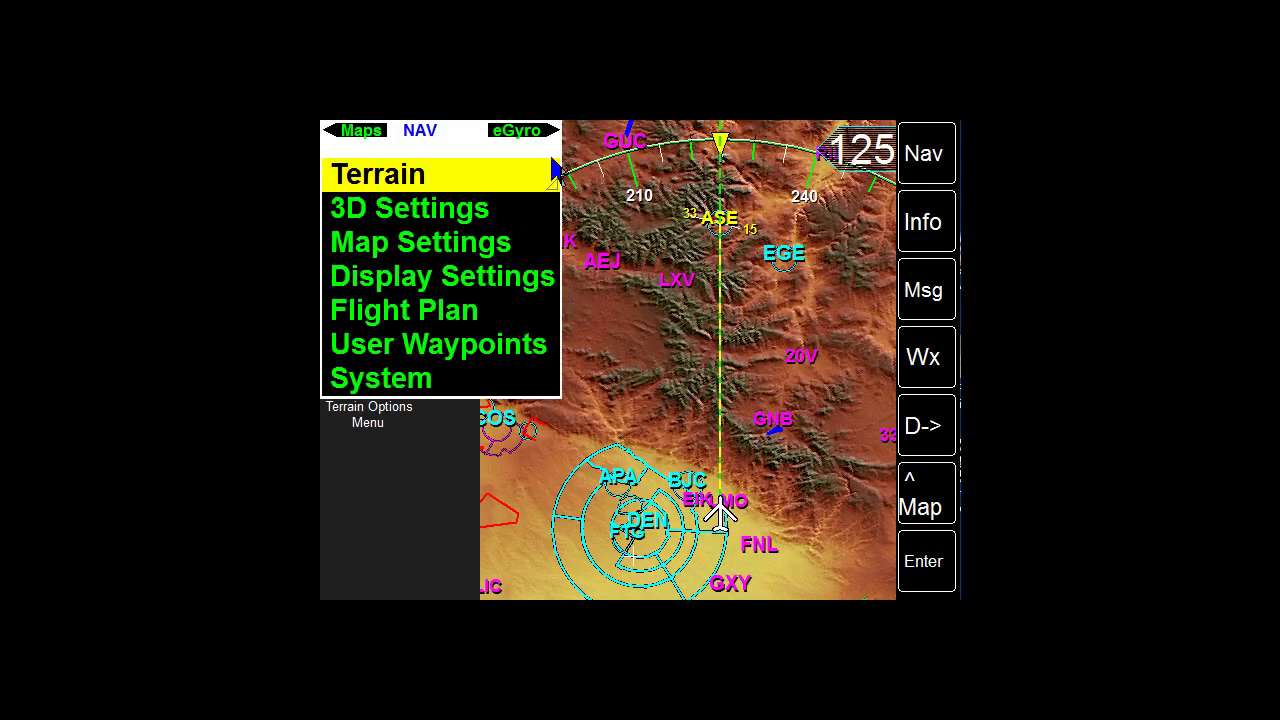
pyautogui.click(363, 132)
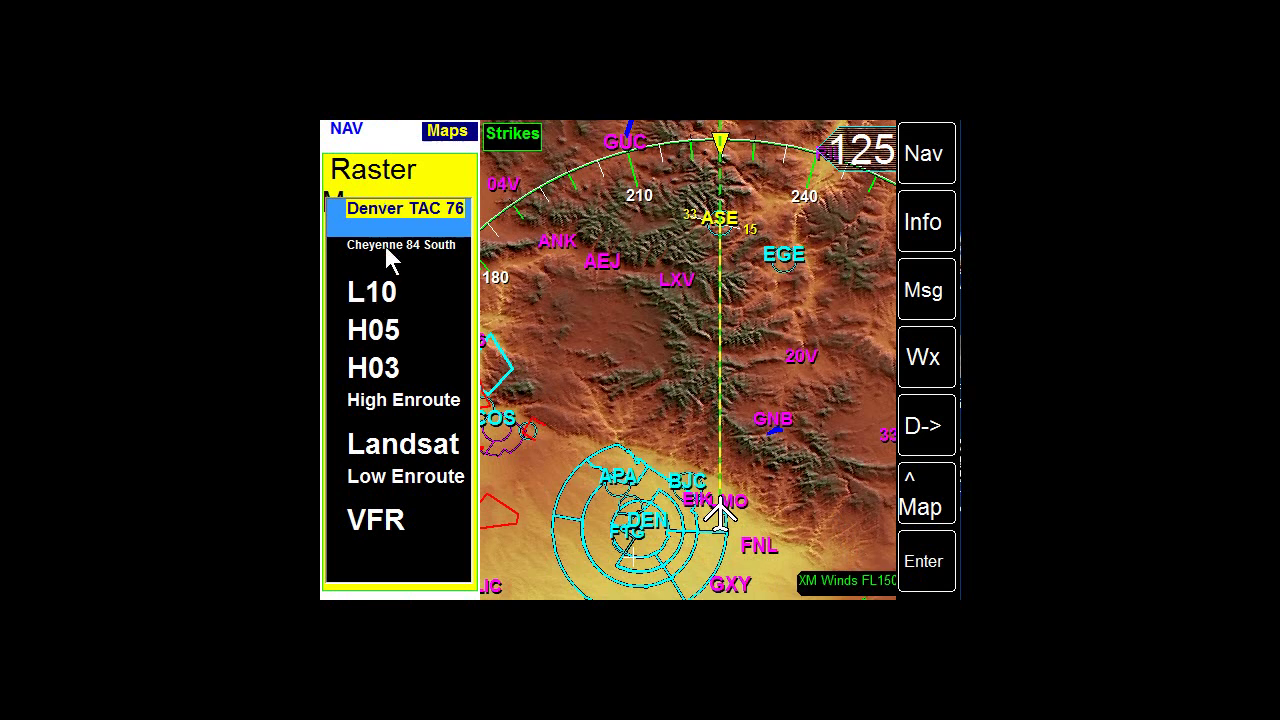
pyautogui.click(367, 298)
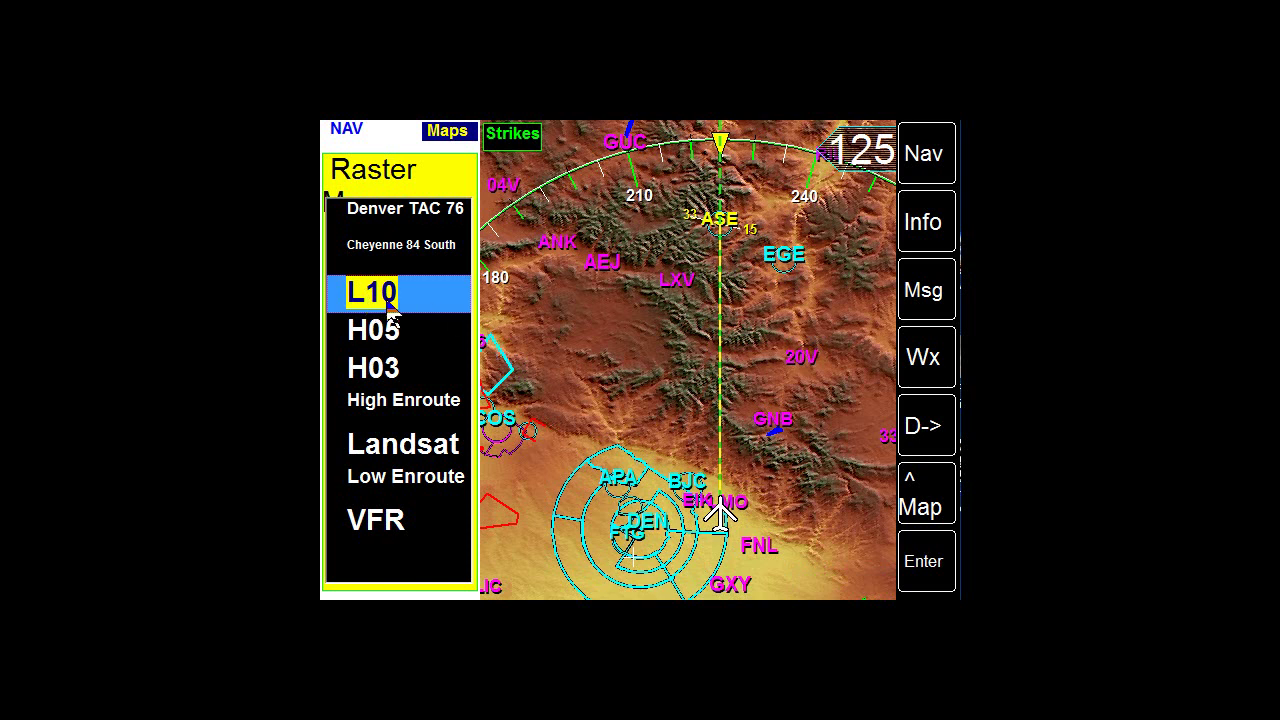
pyautogui.click(348, 298)
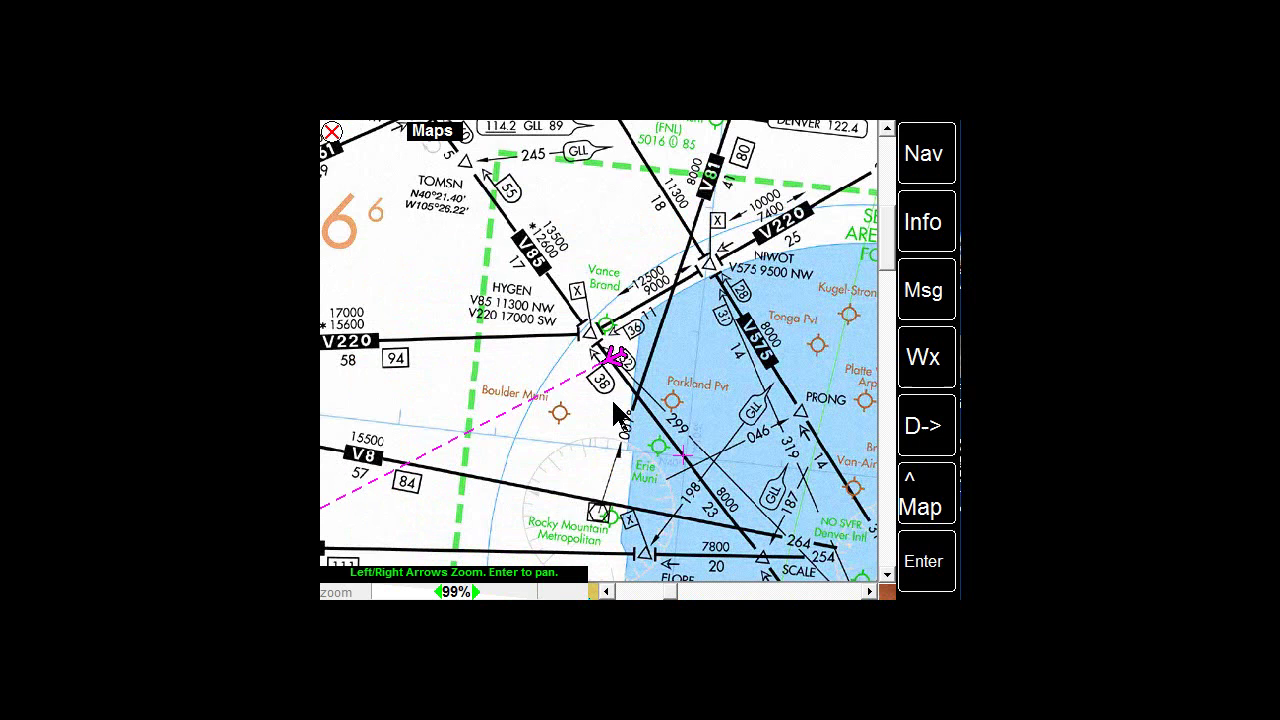
pyautogui.moveTo(600, 400); pyautogui.dragTo(580, 432)
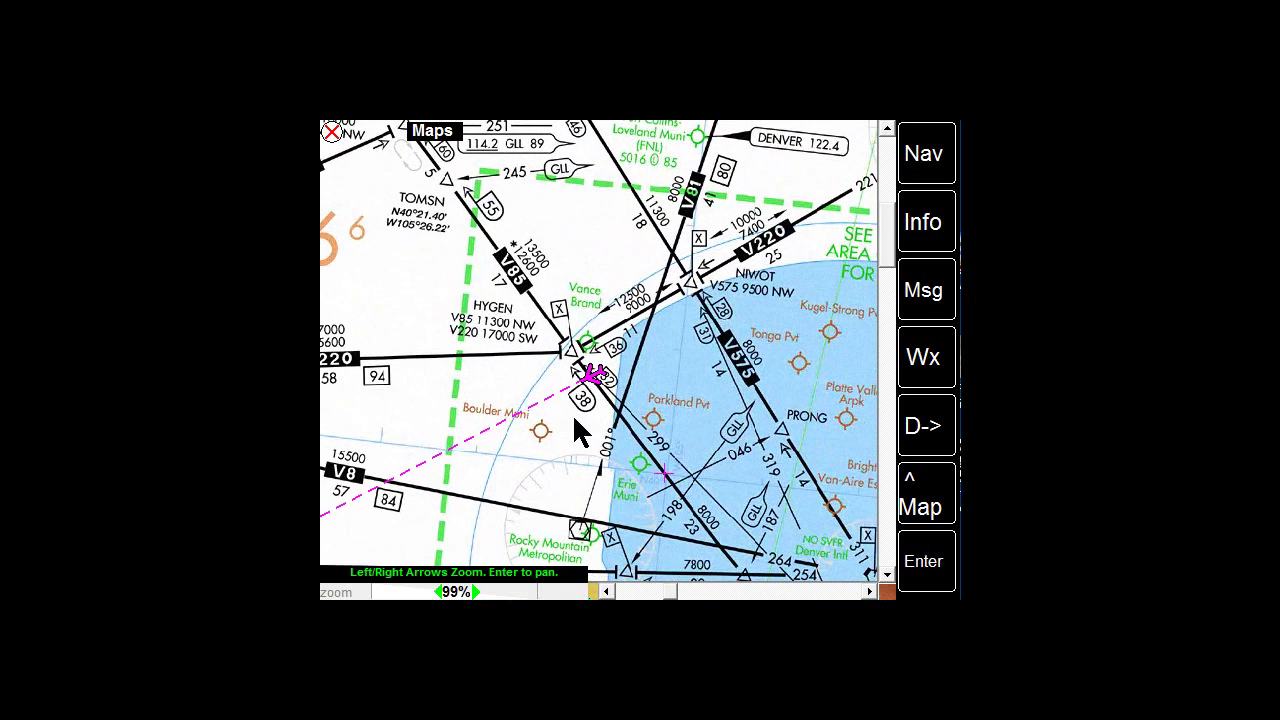
pyautogui.moveTo(500, 592); pyautogui.dragTo(412, 592)
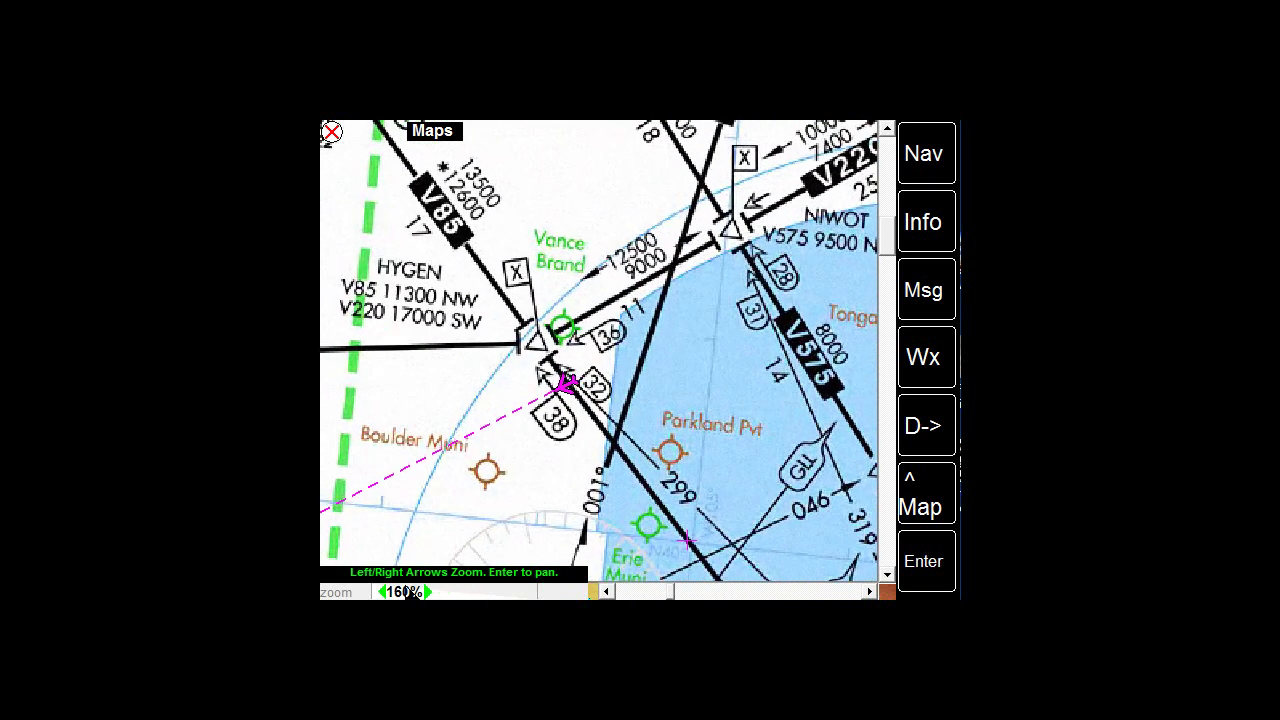
pyautogui.click(339, 130)
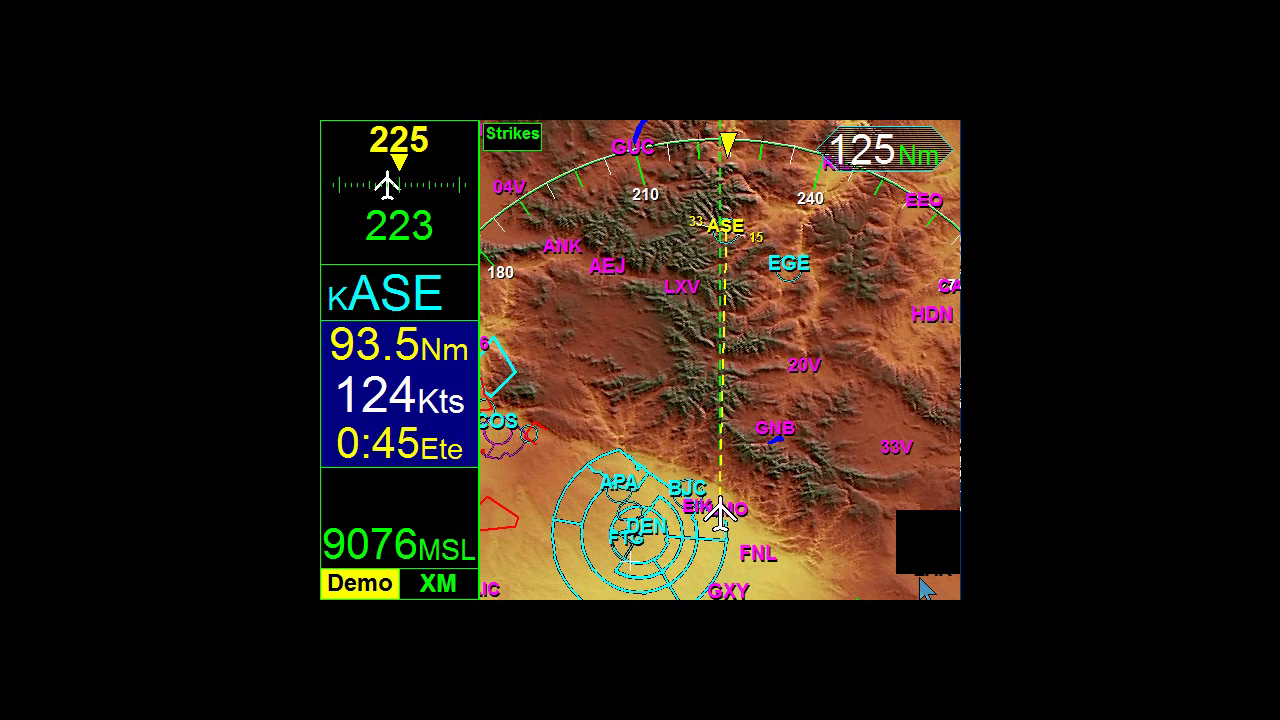
# - Set 3D View to On in 3D Settings and widen the map range to 15 Nm
pyautogui.click(925, 552)
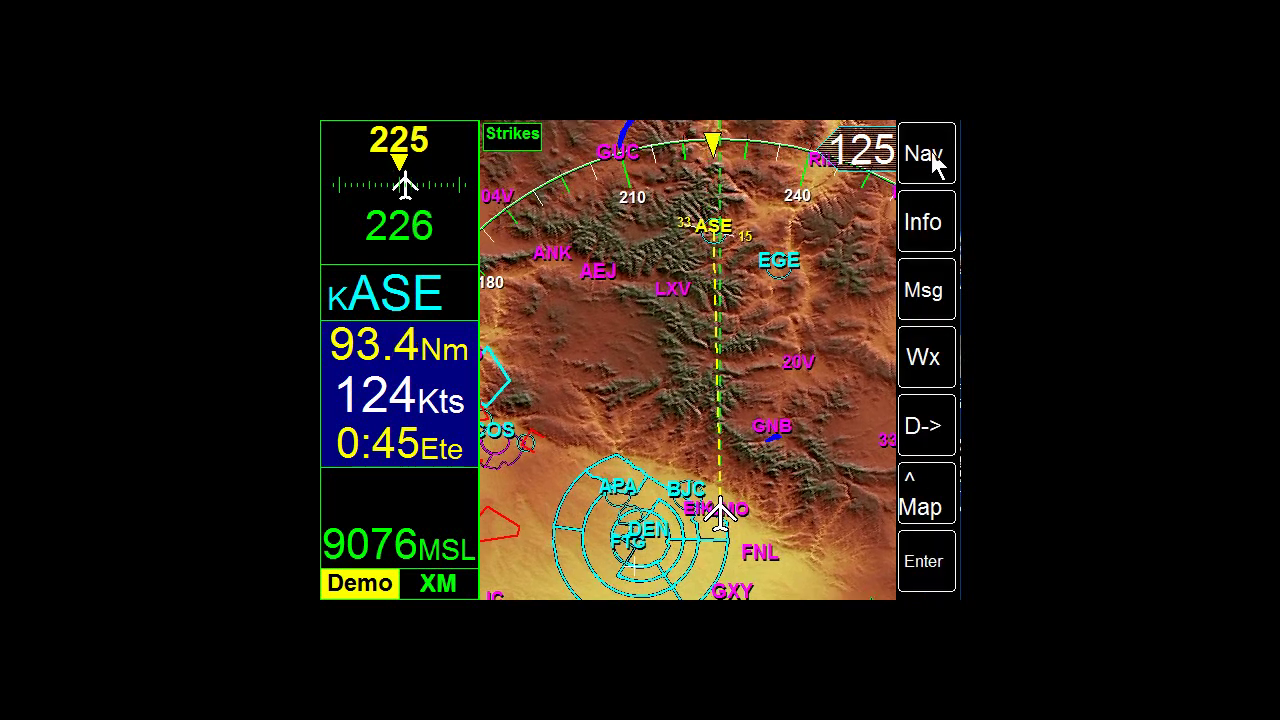
pyautogui.click(912, 163)
pyautogui.click(463, 222)
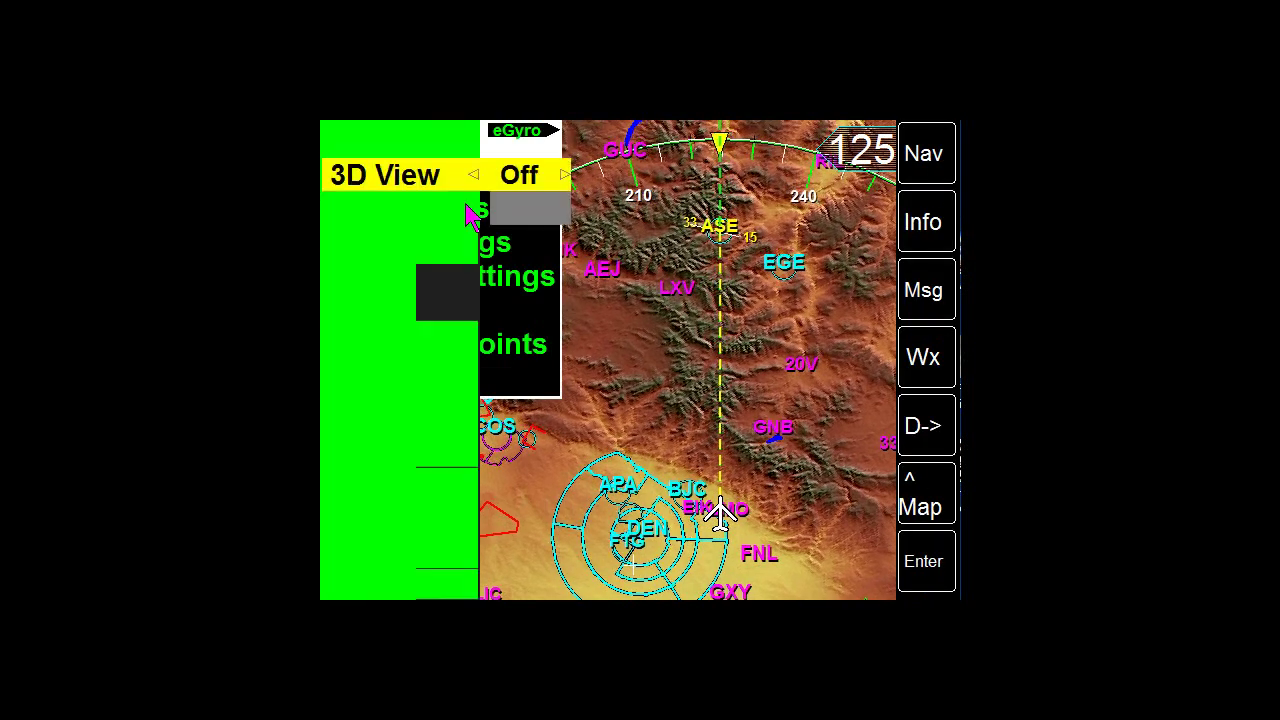
pyautogui.click(564, 176)
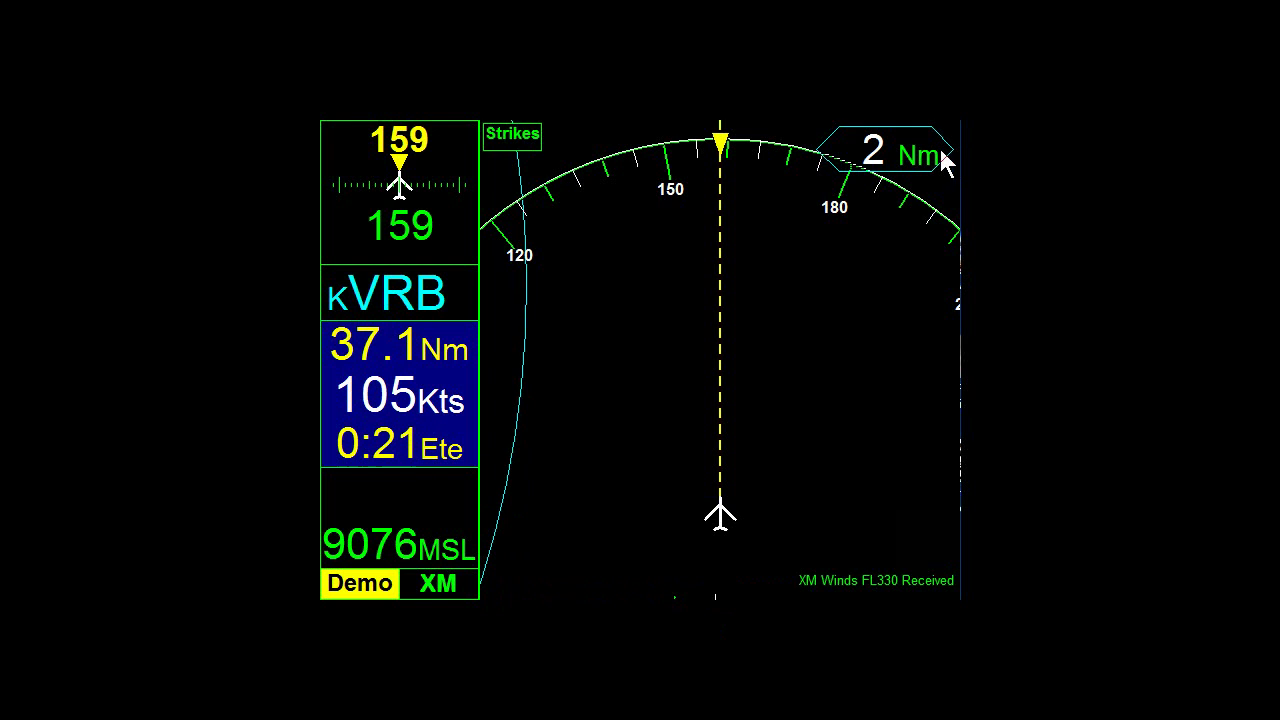
pyautogui.click(945, 163)
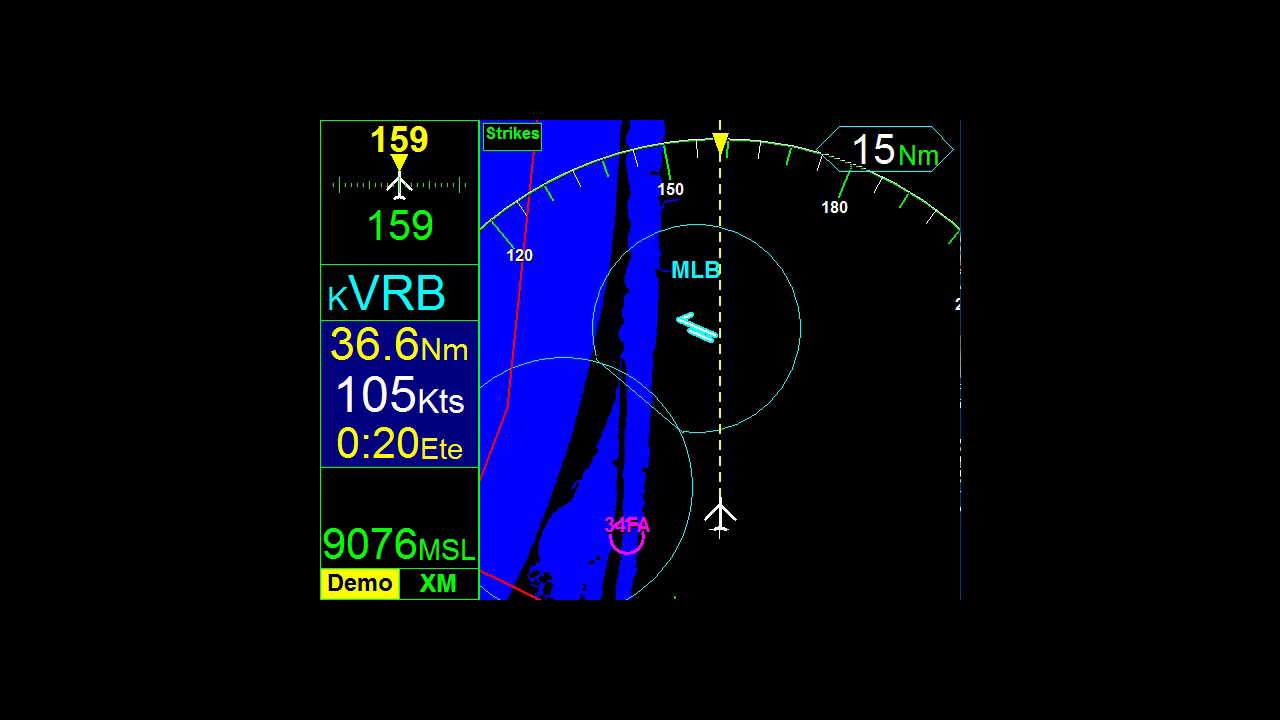
# - Set Landsat to On in the Terrain settings and close the menu
pyautogui.click(920, 565)
pyautogui.click(934, 176)
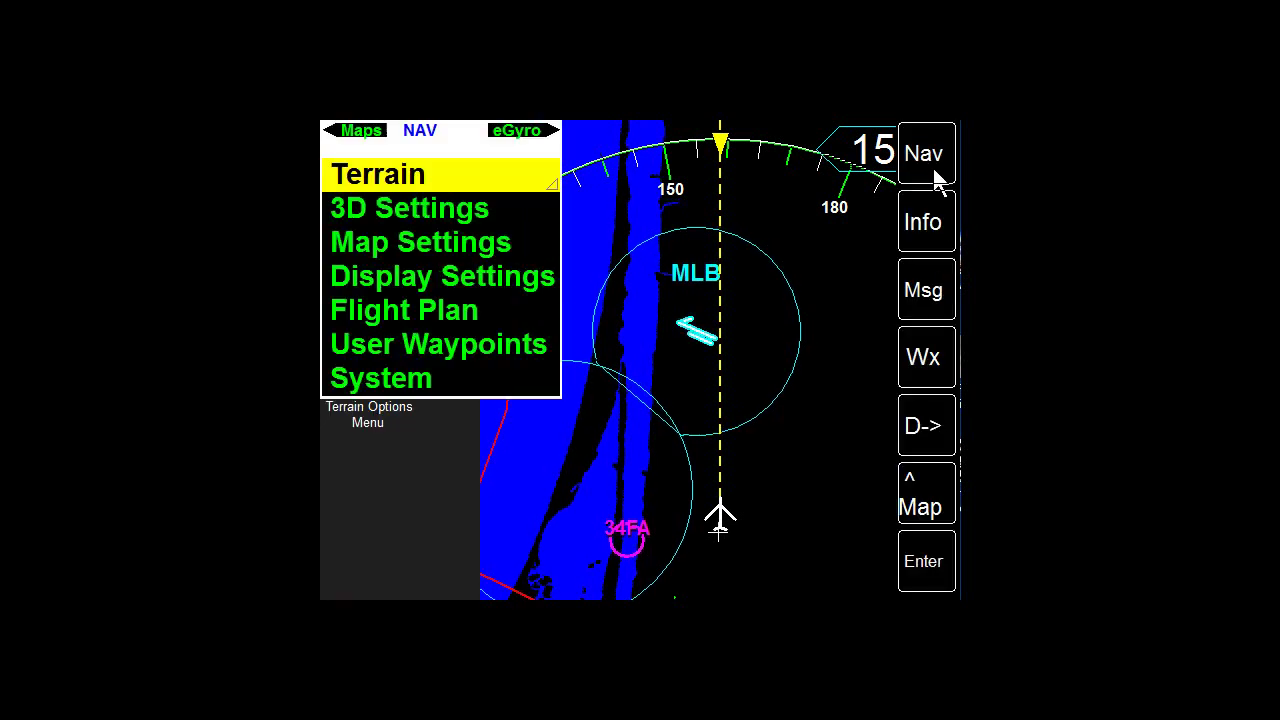
pyautogui.click(492, 183)
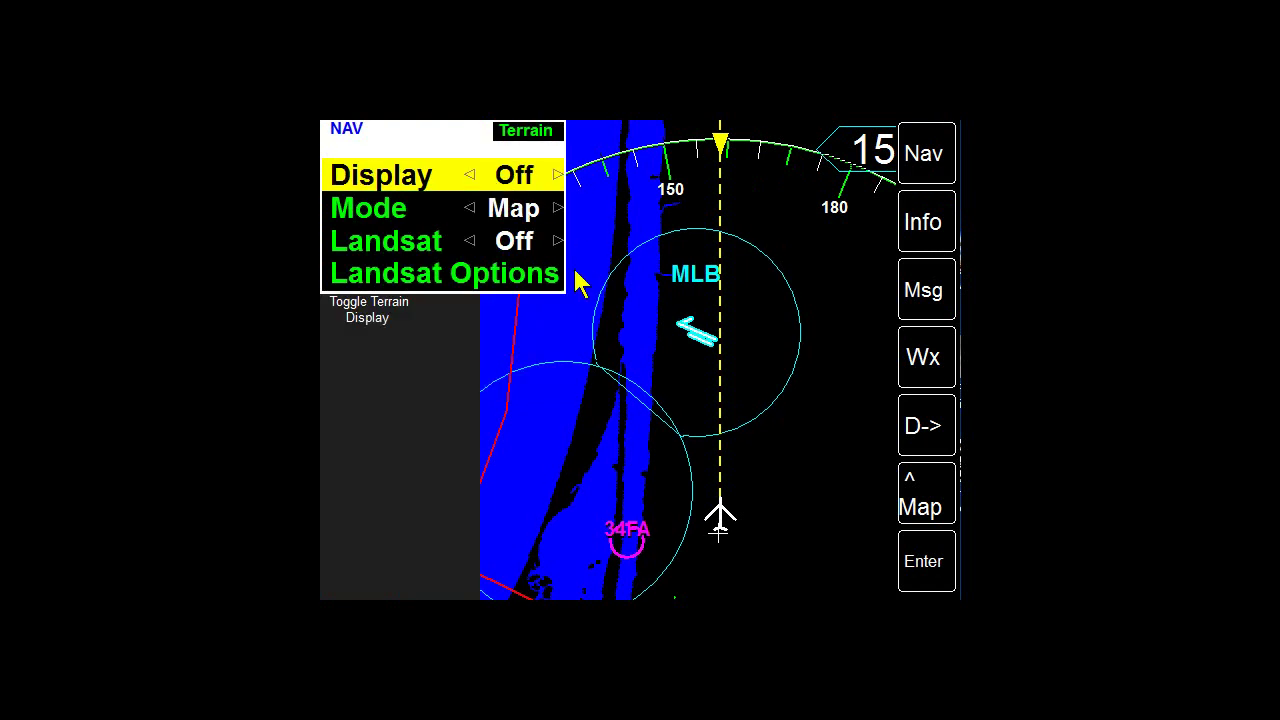
pyautogui.click(553, 240)
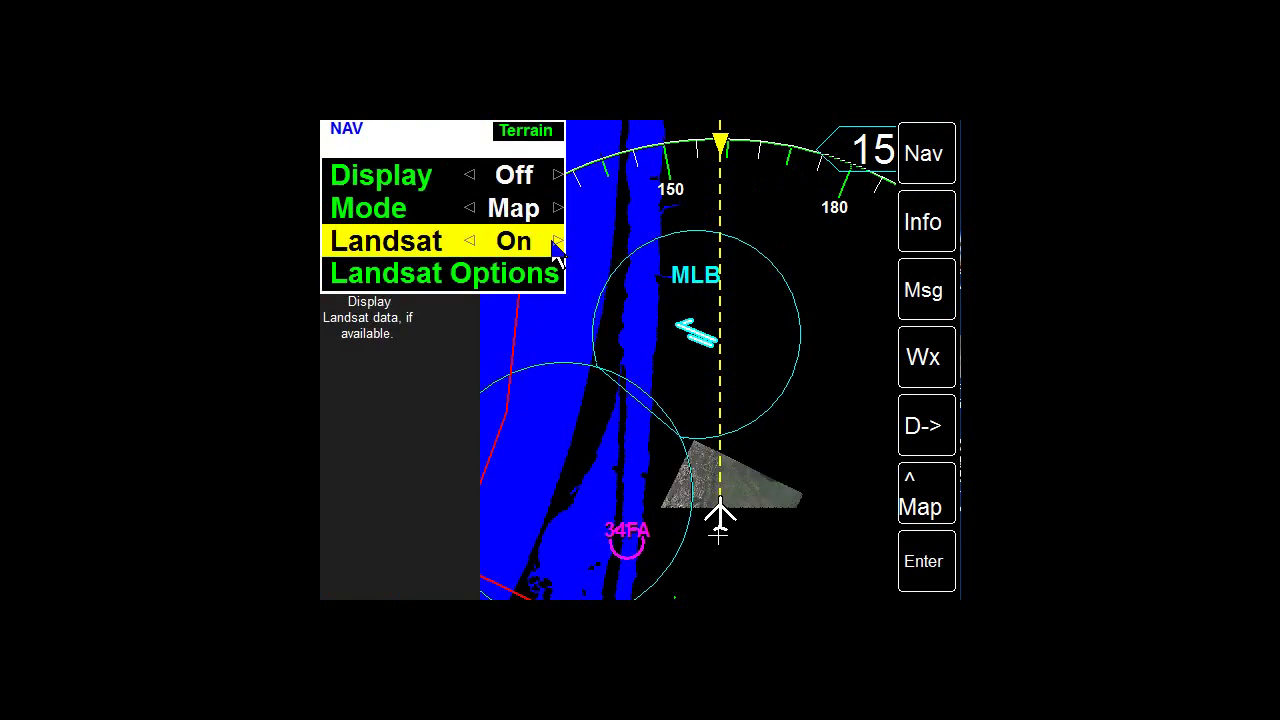
pyautogui.click(460, 138)
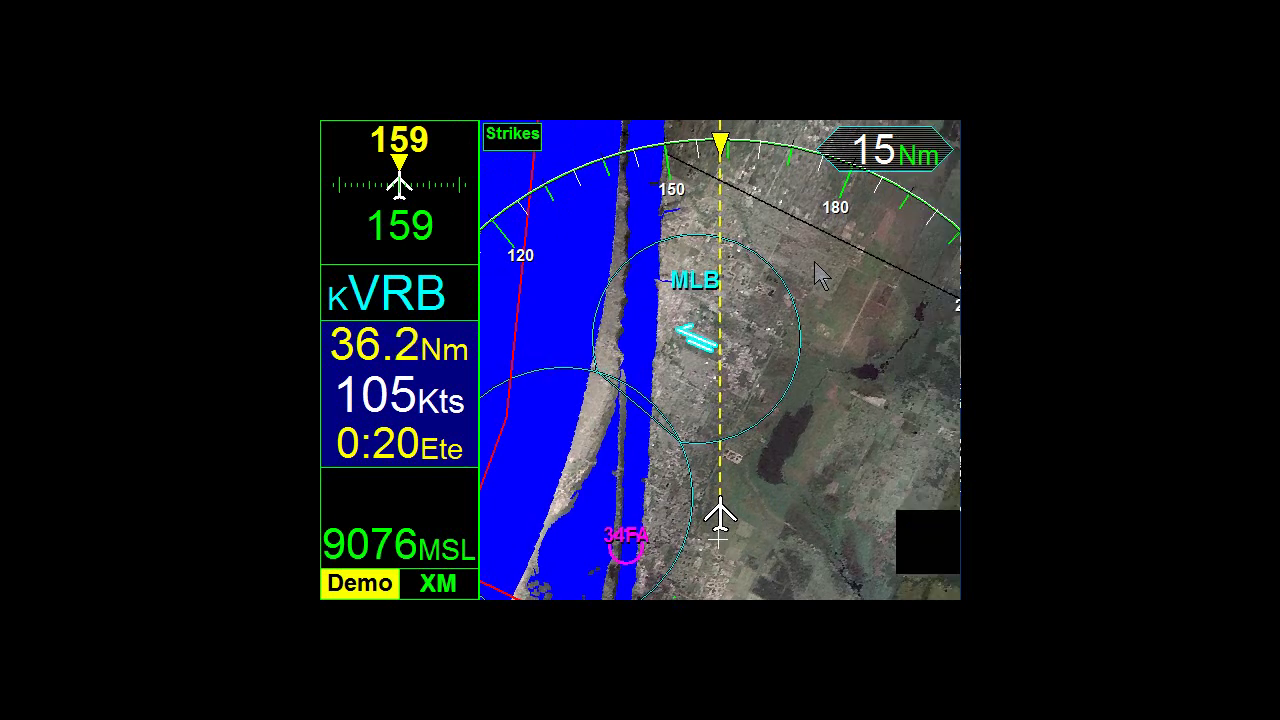
# - Zoom the Landsat map in to 2½ Nm range, then back out three steps
pyautogui.click(848, 163)
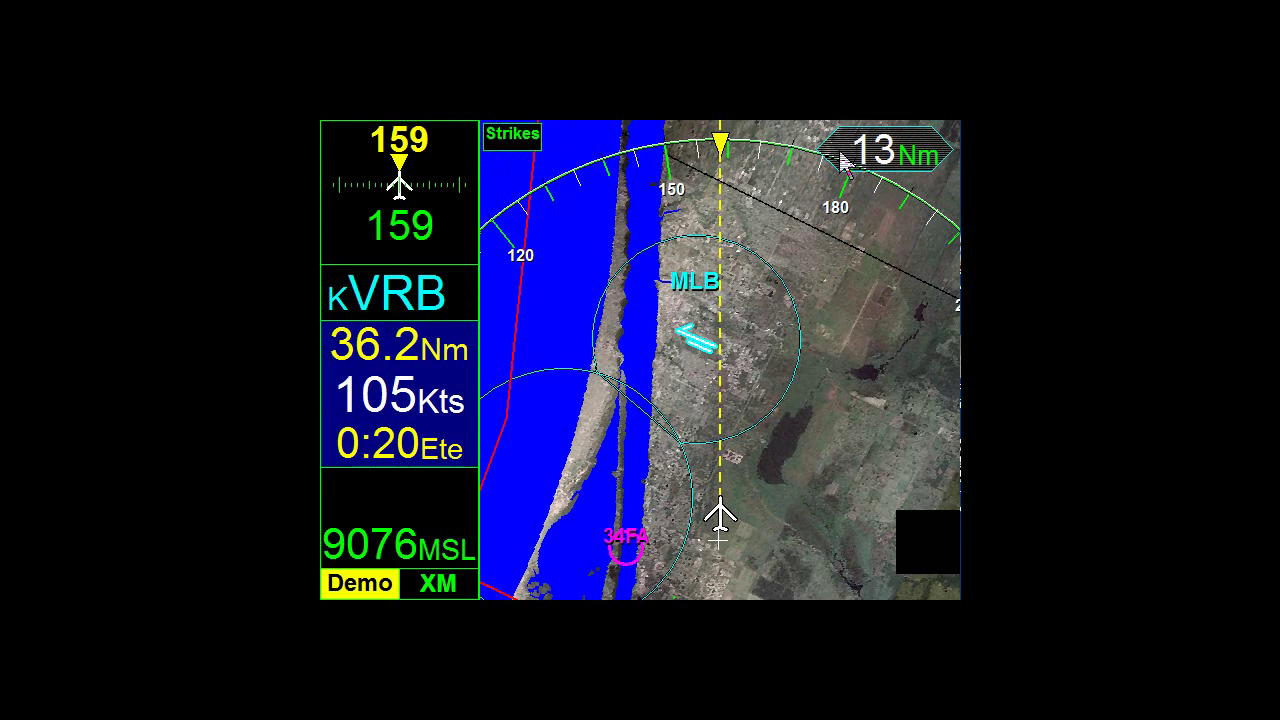
pyautogui.click(847, 163)
pyautogui.click(845, 163)
pyautogui.click(843, 163)
pyautogui.click(843, 163)
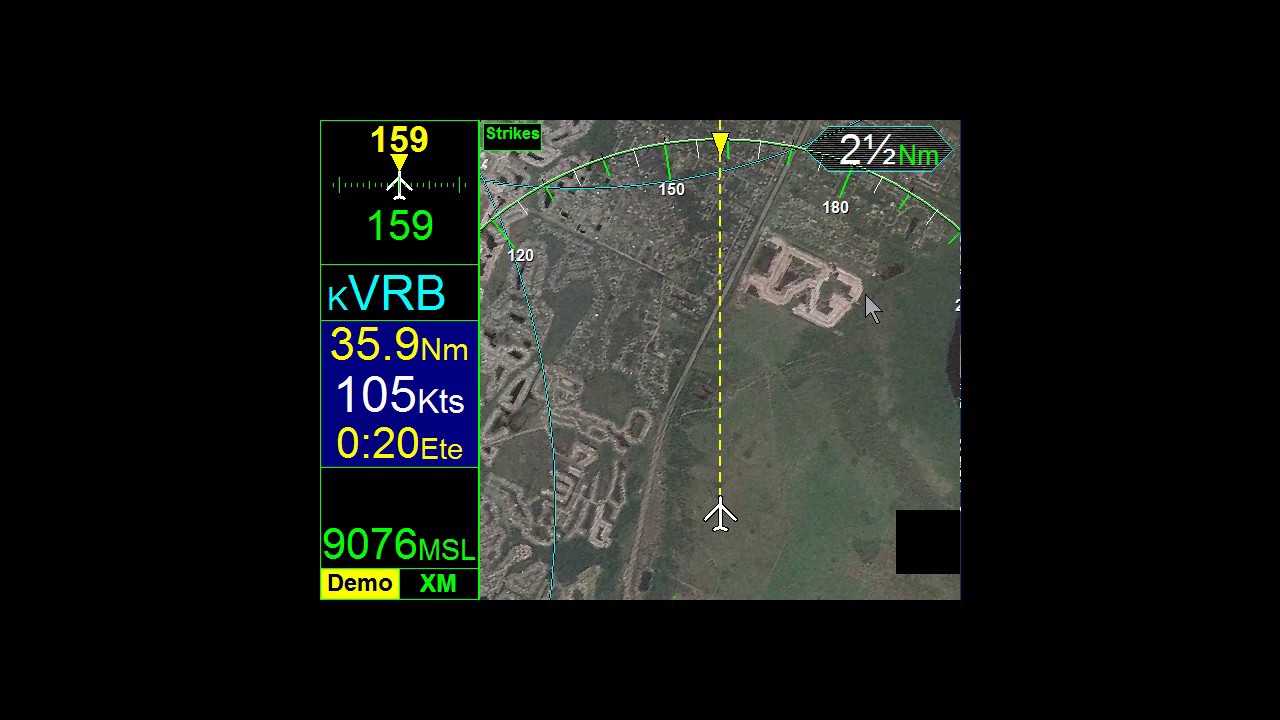
pyautogui.click(937, 155)
pyautogui.click(937, 155)
pyautogui.click(937, 155)
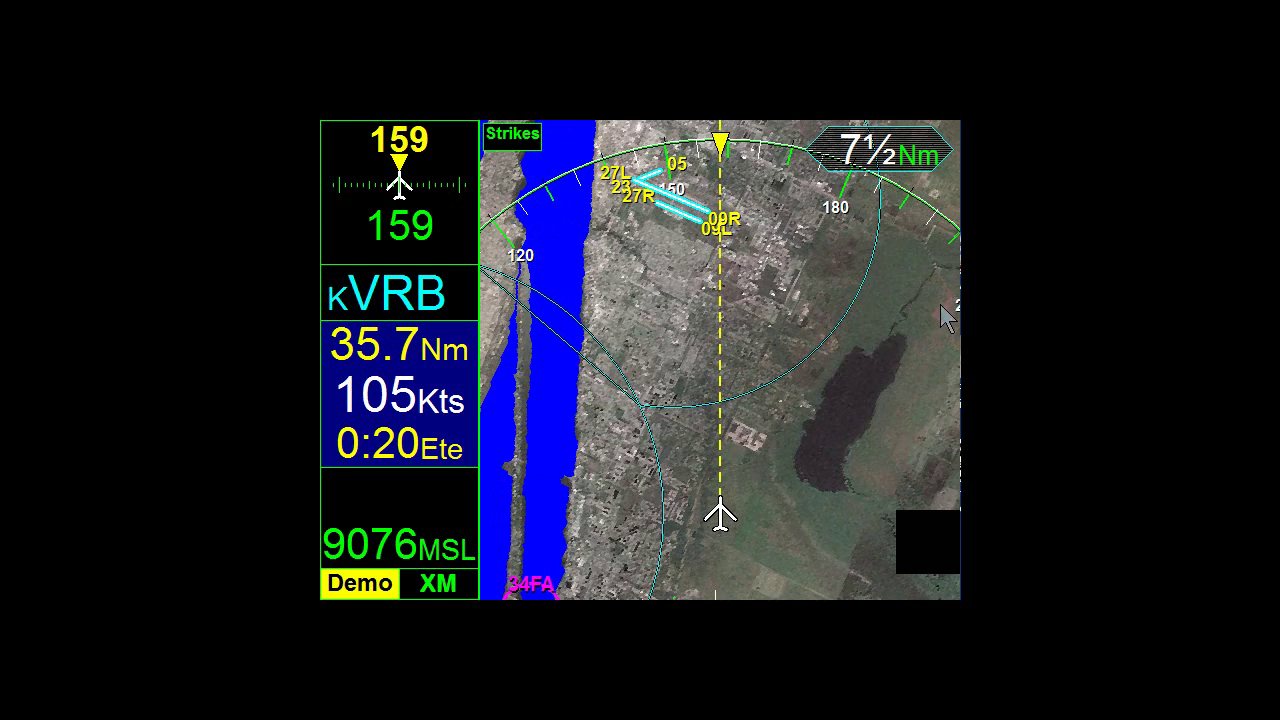
# - Zoom the map back in through 2 Nm down to a 1 Nm range
pyautogui.click(840, 166)
pyautogui.click(840, 166)
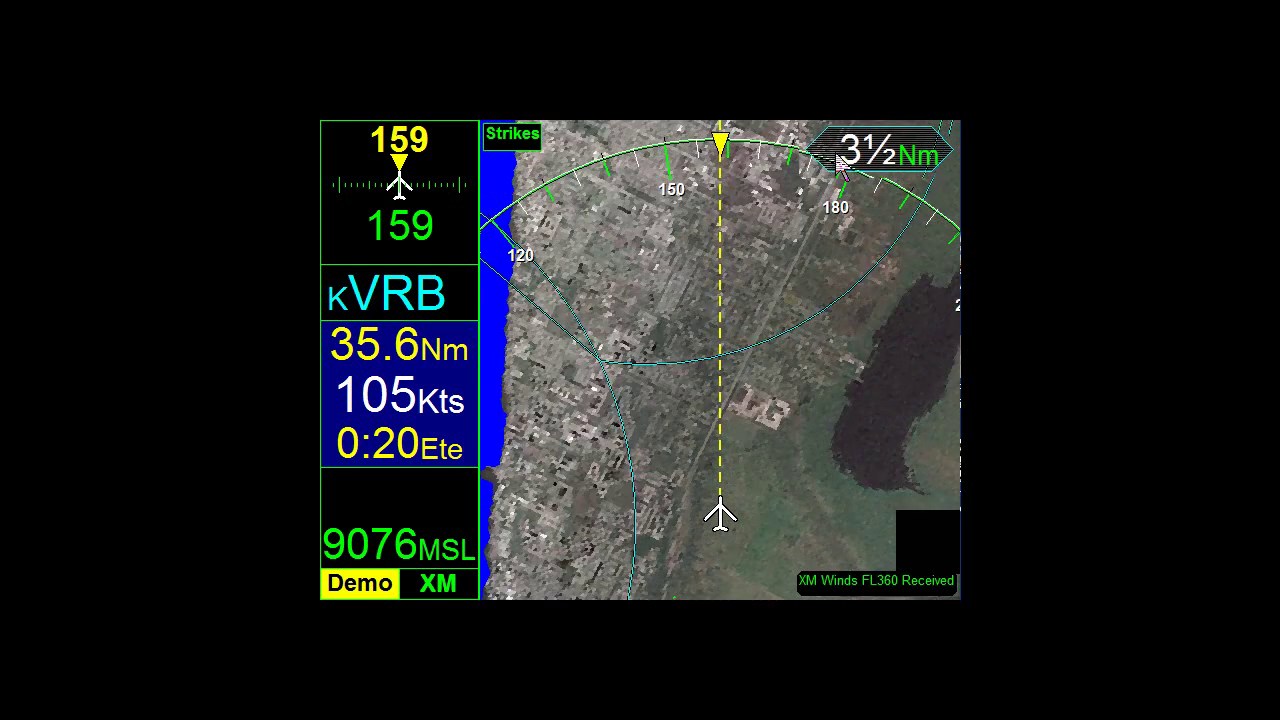
pyautogui.click(840, 166)
pyautogui.click(840, 166)
pyautogui.click(840, 166)
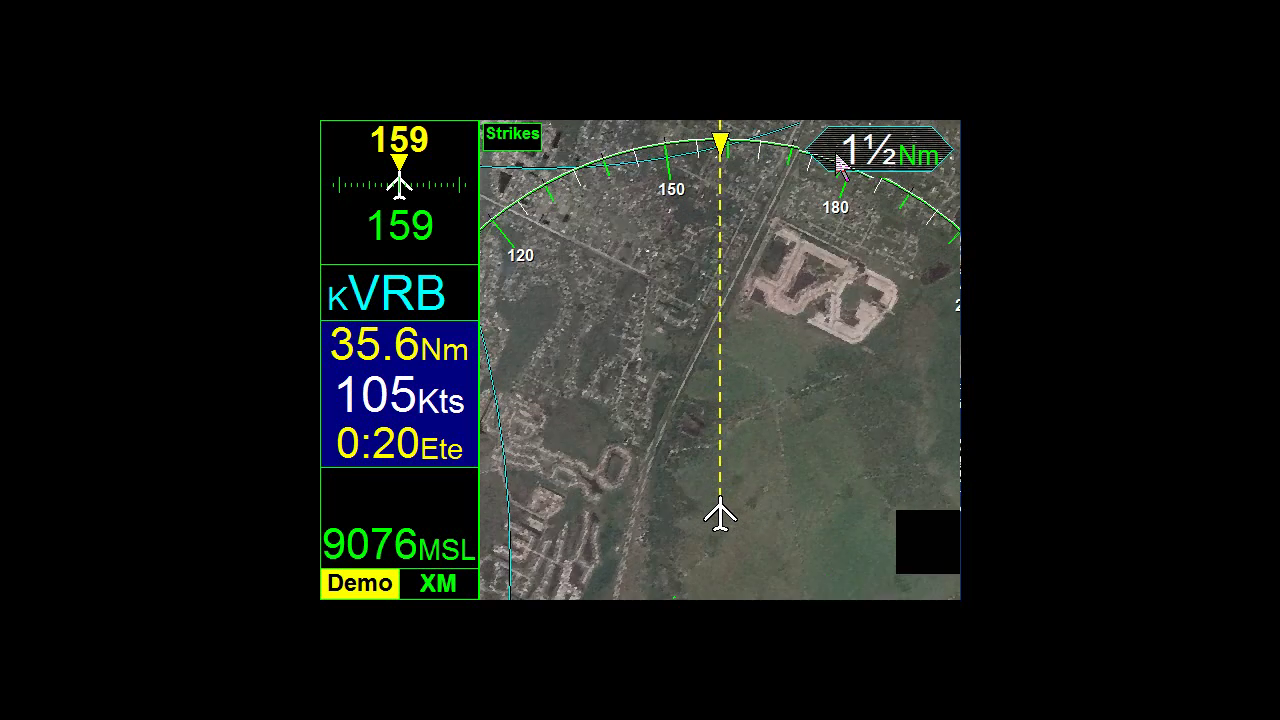
pyautogui.click(840, 166)
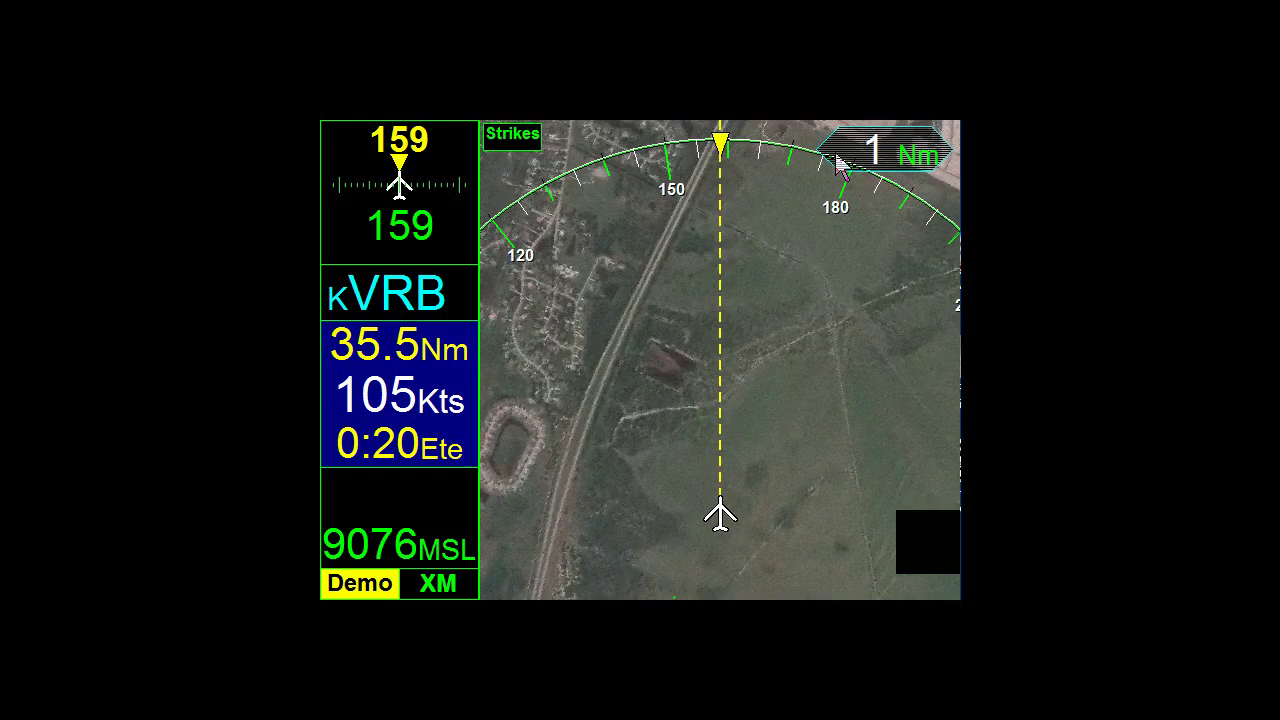